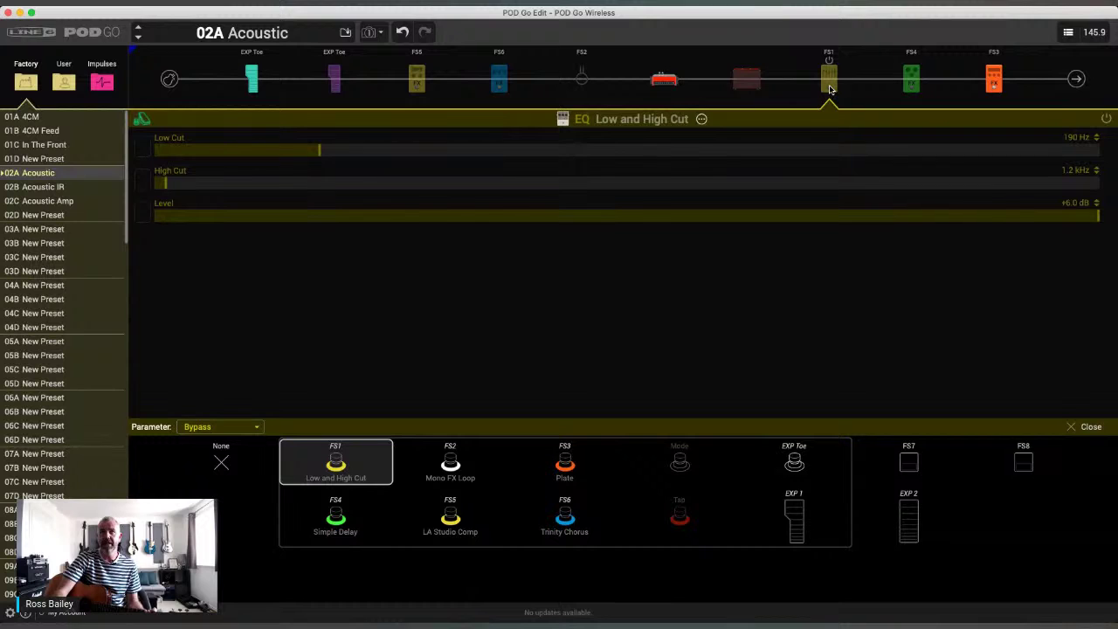
# - Examine the settings of the Simple Delay, Plate reverb and Studio Tube Pre blocks in preset 02A Acoustic
pyautogui.click(913, 87)
pyautogui.click(1001, 89)
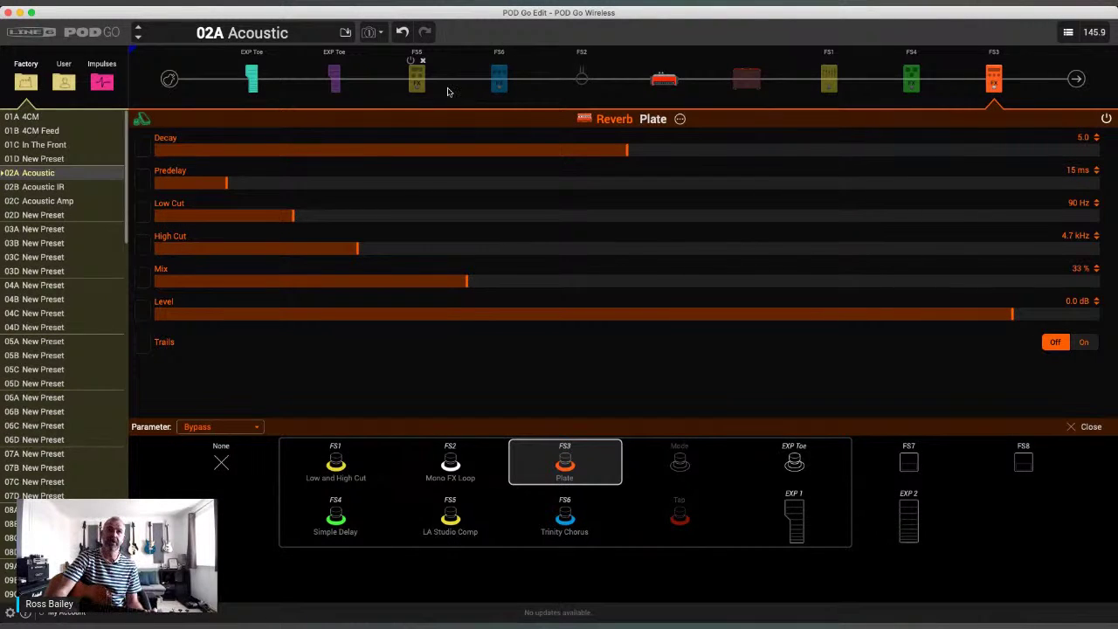
pyautogui.click(664, 87)
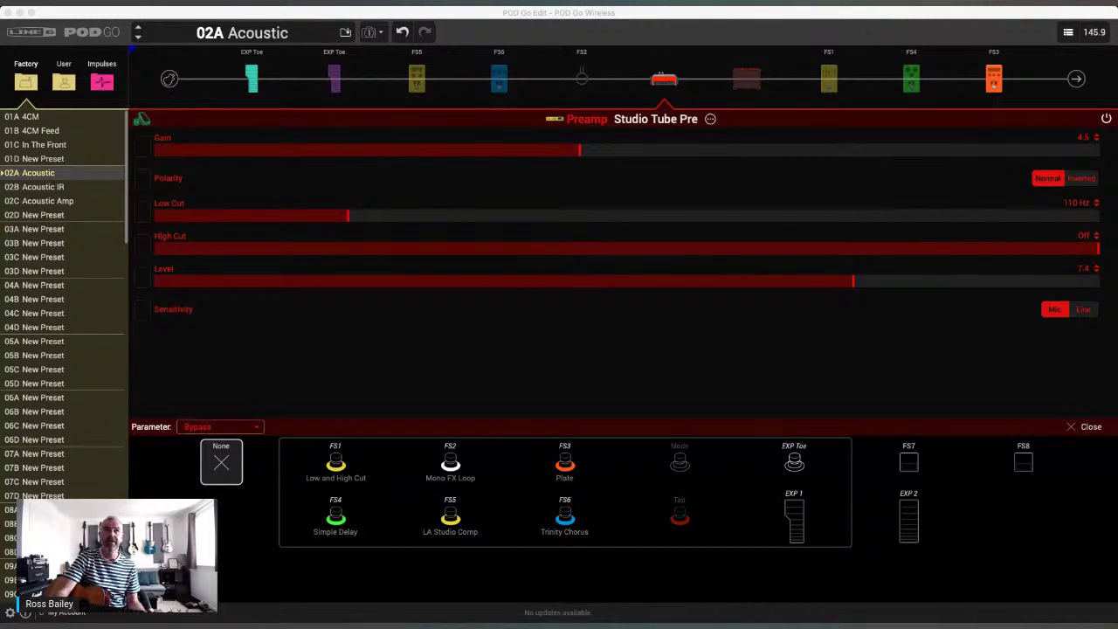
# - Go back along the signal chain and examine the settings of the Trinity Chorus block
pyautogui.click(778, 606)
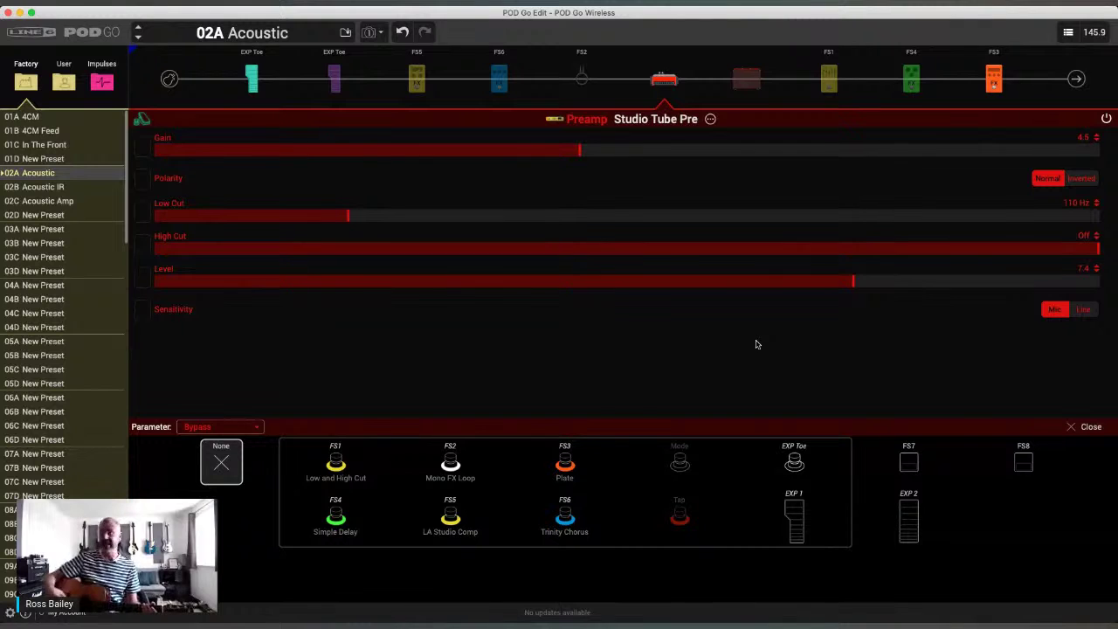
pyautogui.press('Left')
pyautogui.press('Left')
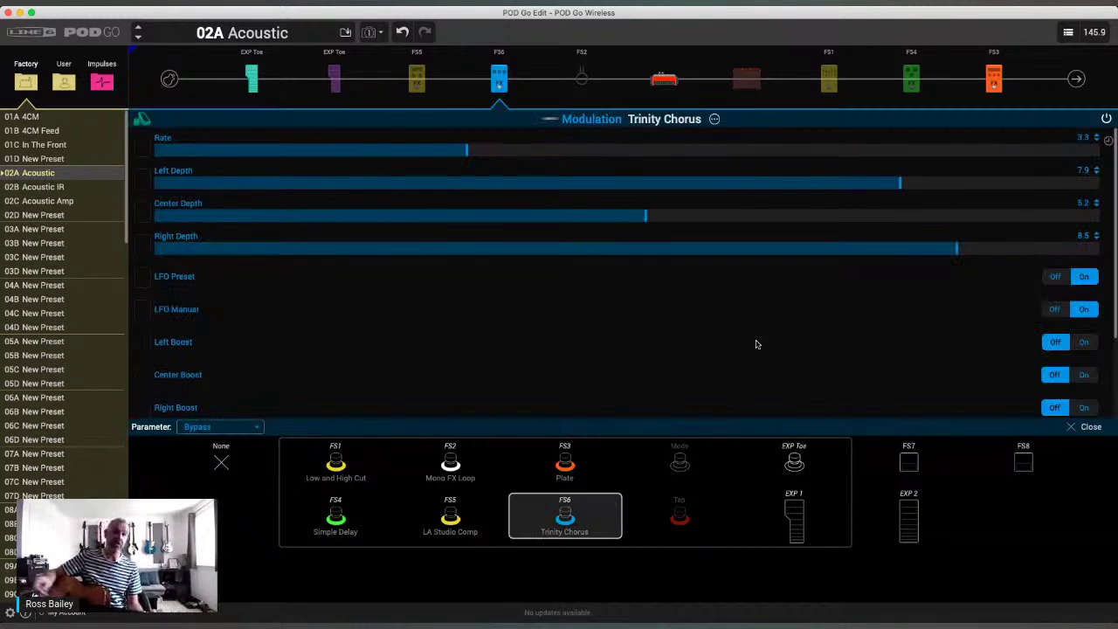
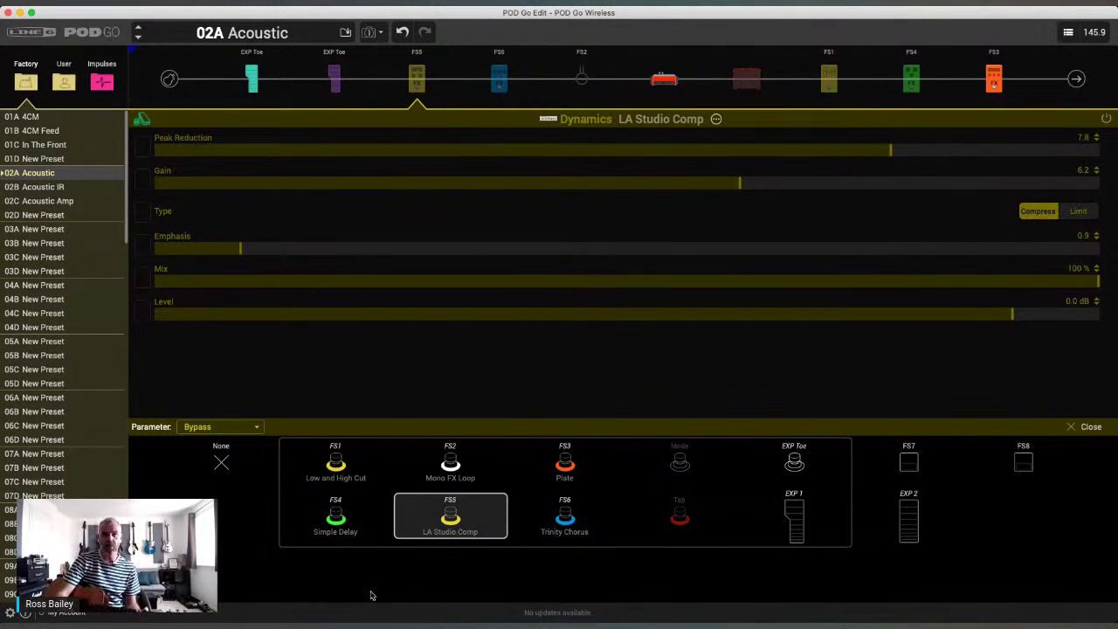
pyautogui.click(220, 601)
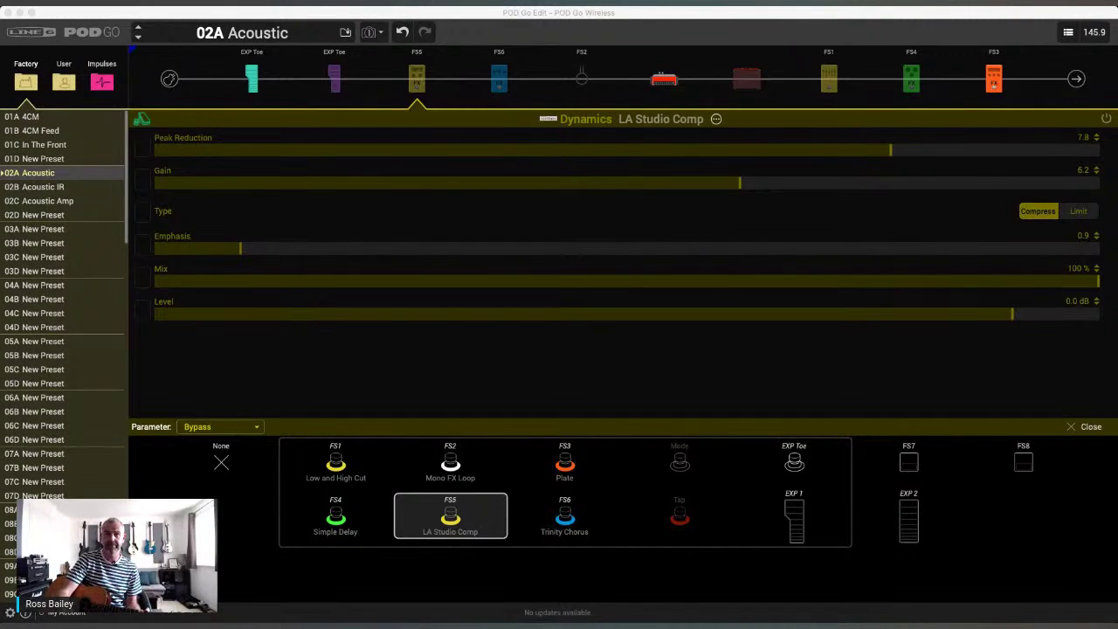
# - Switch the 2x12 Jazz Rivet cab block on and off twice to compare the sound, leaving it bypassed
pyautogui.click(782, 610)
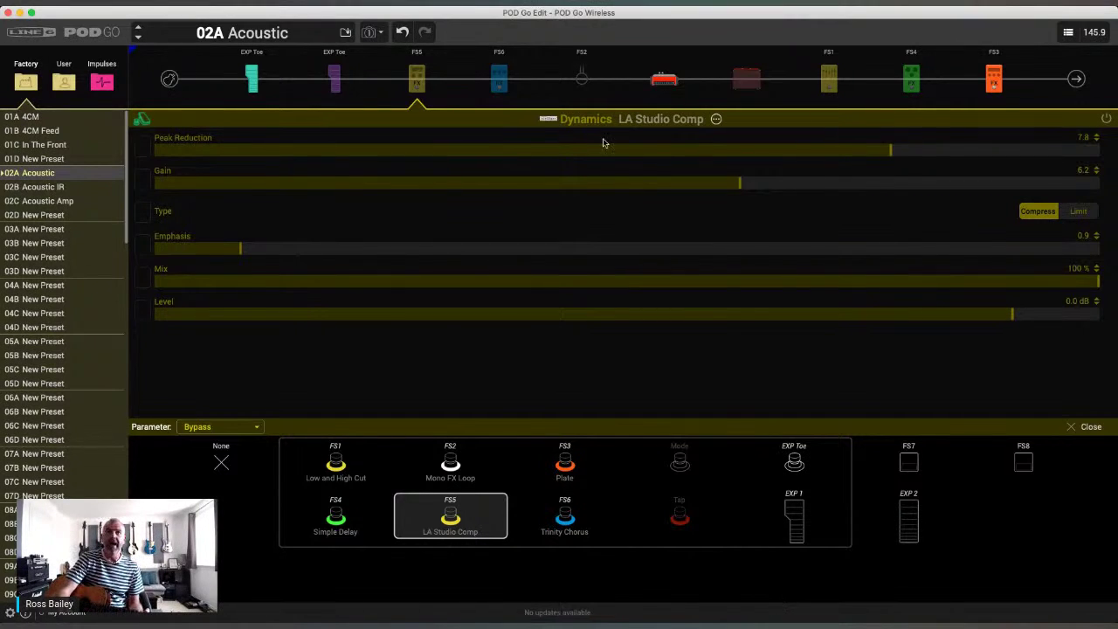
pyautogui.click(745, 85)
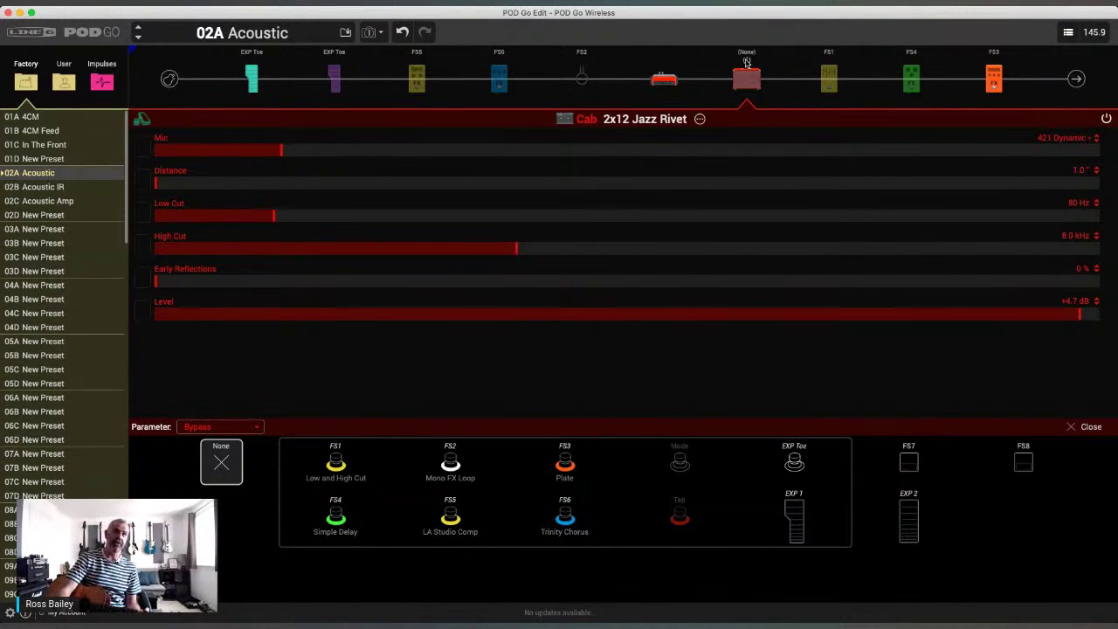
pyautogui.click(746, 63)
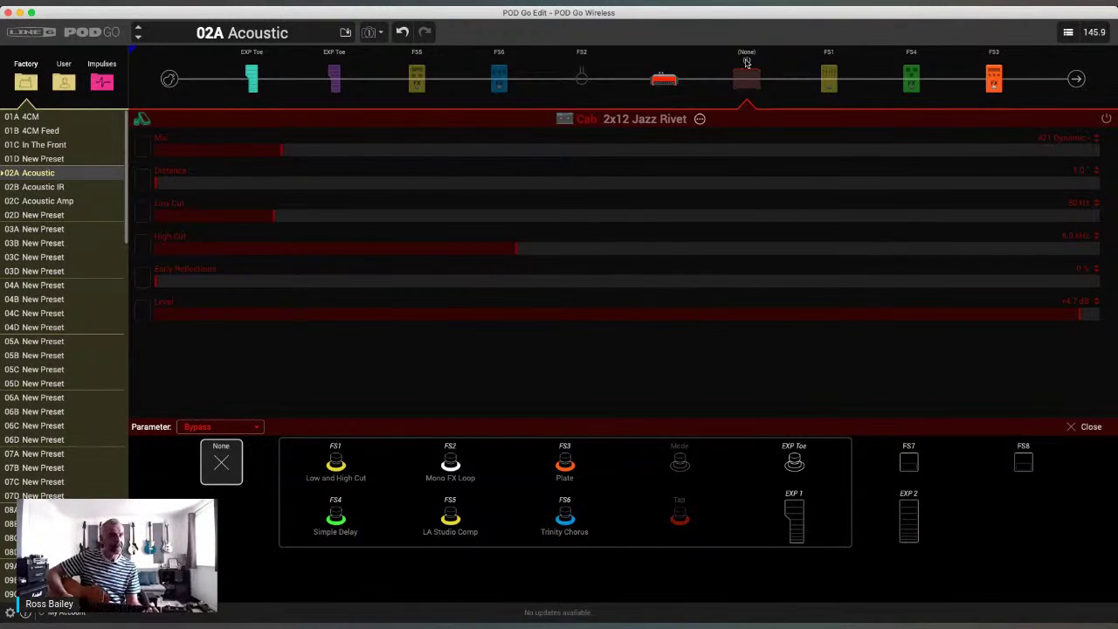
pyautogui.click(746, 61)
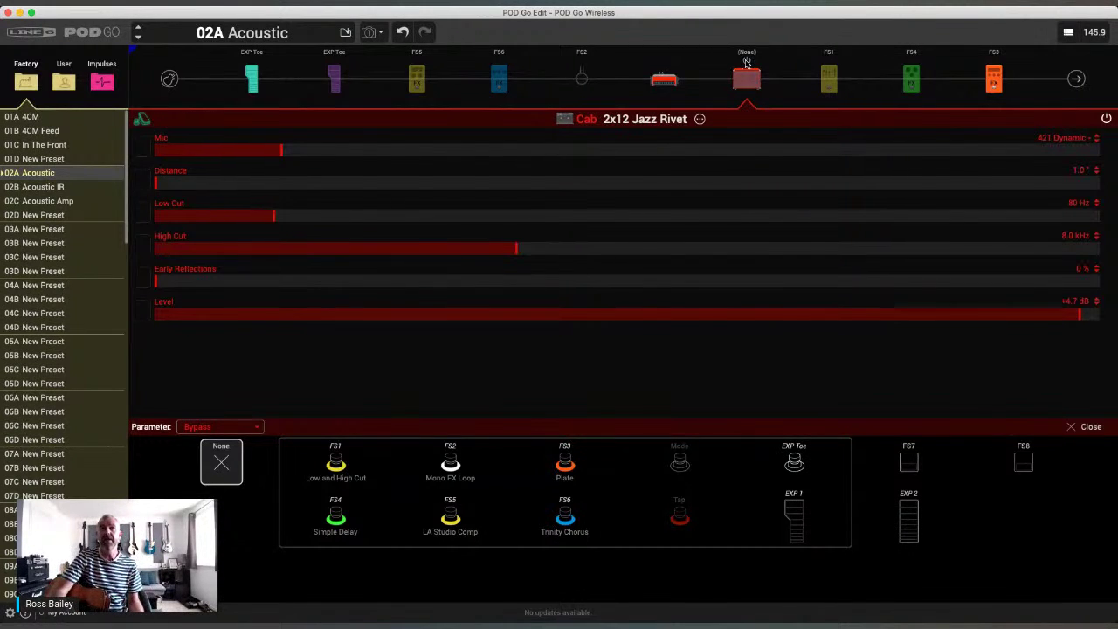
pyautogui.click(746, 62)
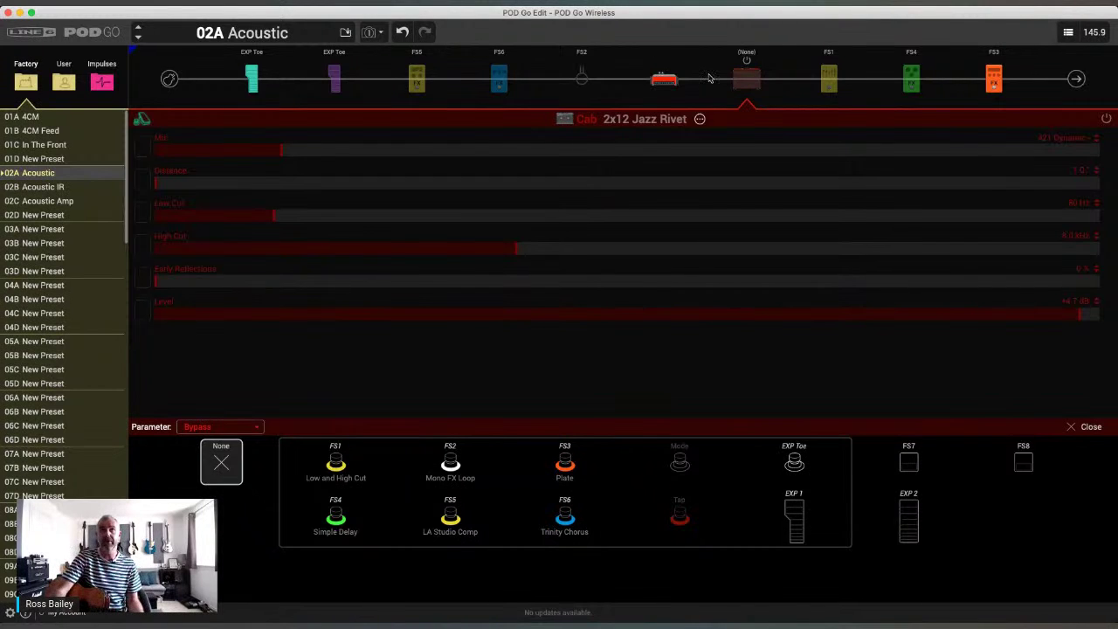
# - Try the Studio Tube Pre with gain at about 6.6 and level at about 5.7, and reload preset 02A Acoustic to discard the changes
pyautogui.click(664, 81)
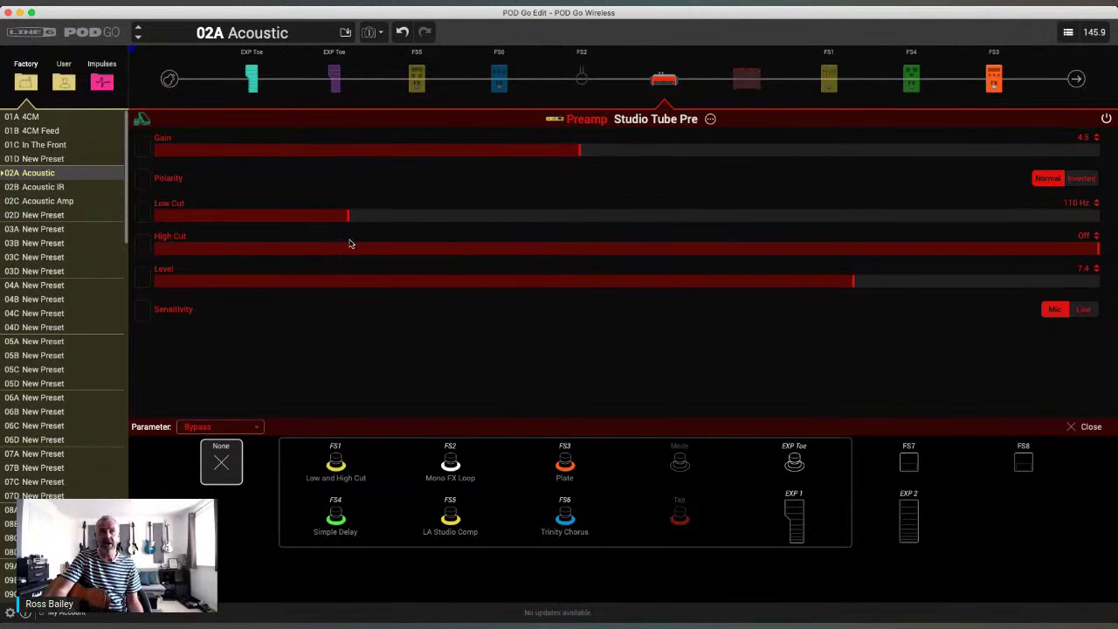
pyautogui.moveTo(580, 150); pyautogui.dragTo(660, 154)
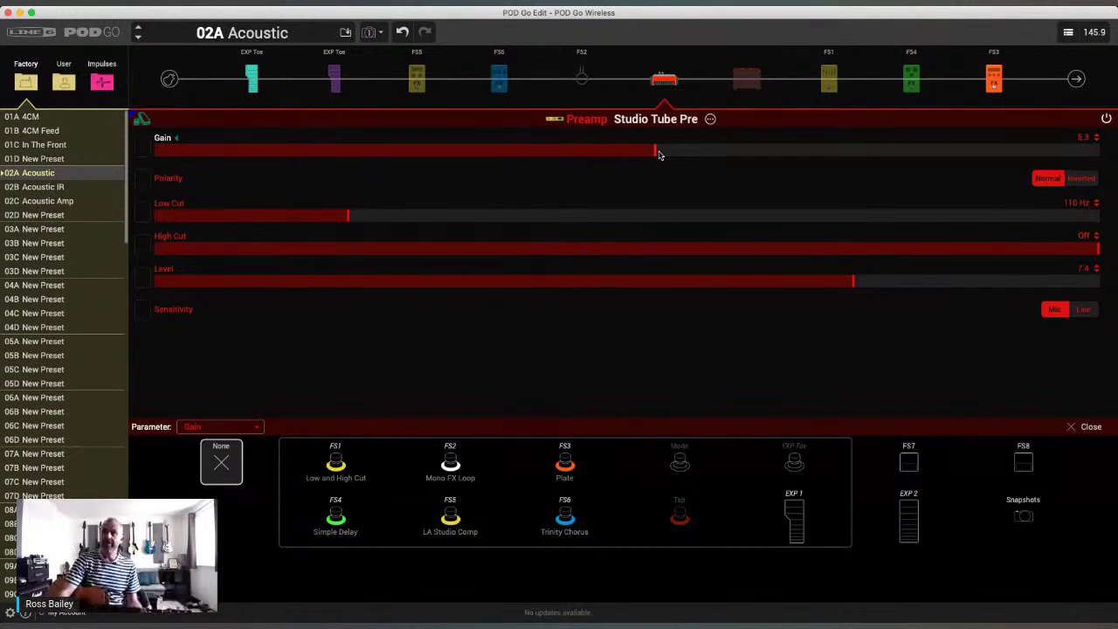
pyautogui.moveTo(660, 155); pyautogui.dragTo(871, 172)
pyautogui.moveTo(848, 282); pyautogui.dragTo(696, 289)
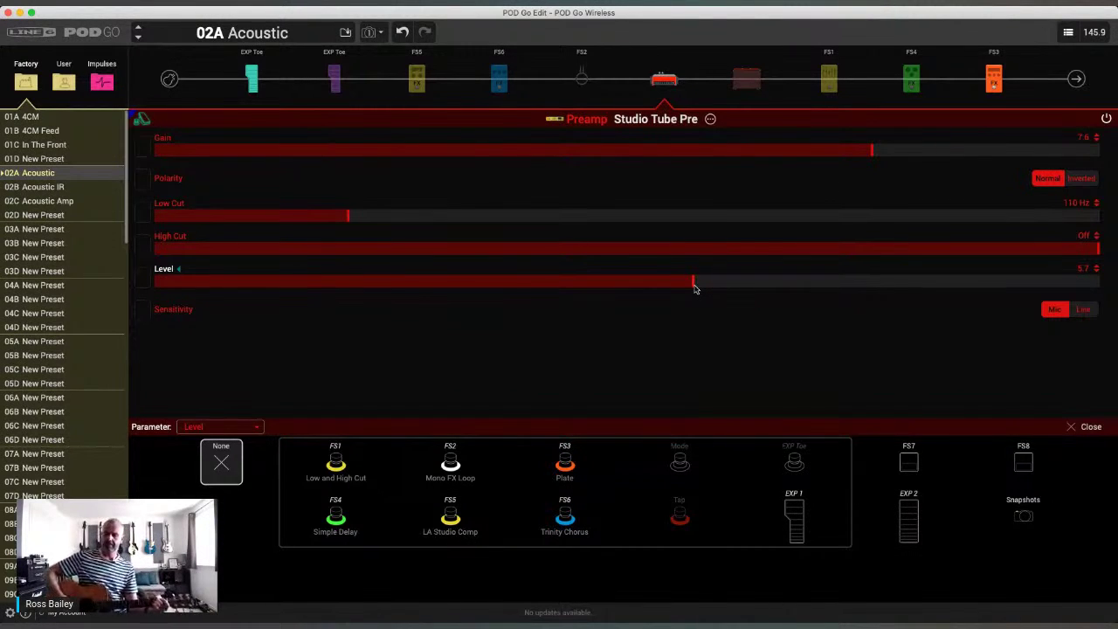
pyautogui.moveTo(860, 155); pyautogui.dragTo(780, 152)
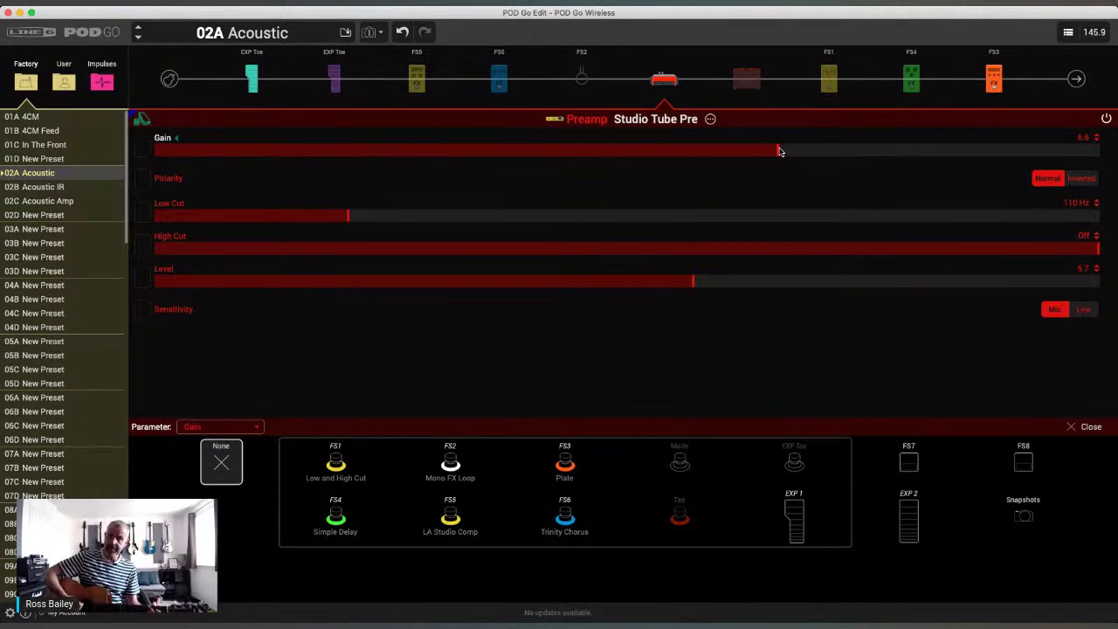
pyautogui.click(49, 175)
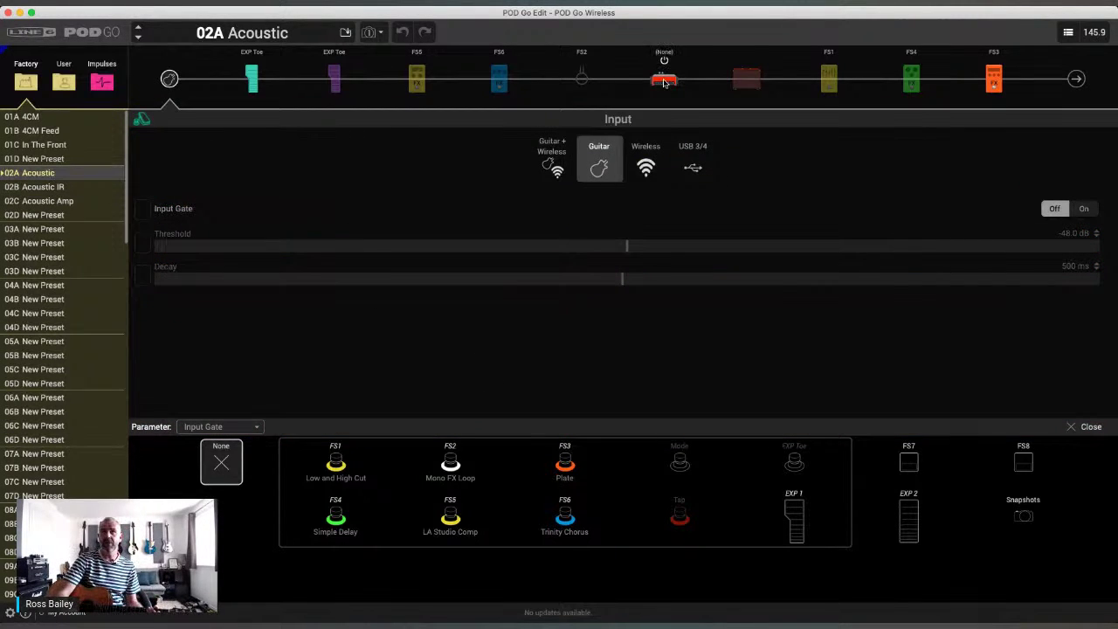
# - Examine the settings of the Simple Delay and the Low and High Cut EQ blocks in preset 02A Acoustic
pyautogui.click(907, 83)
pyautogui.click(830, 82)
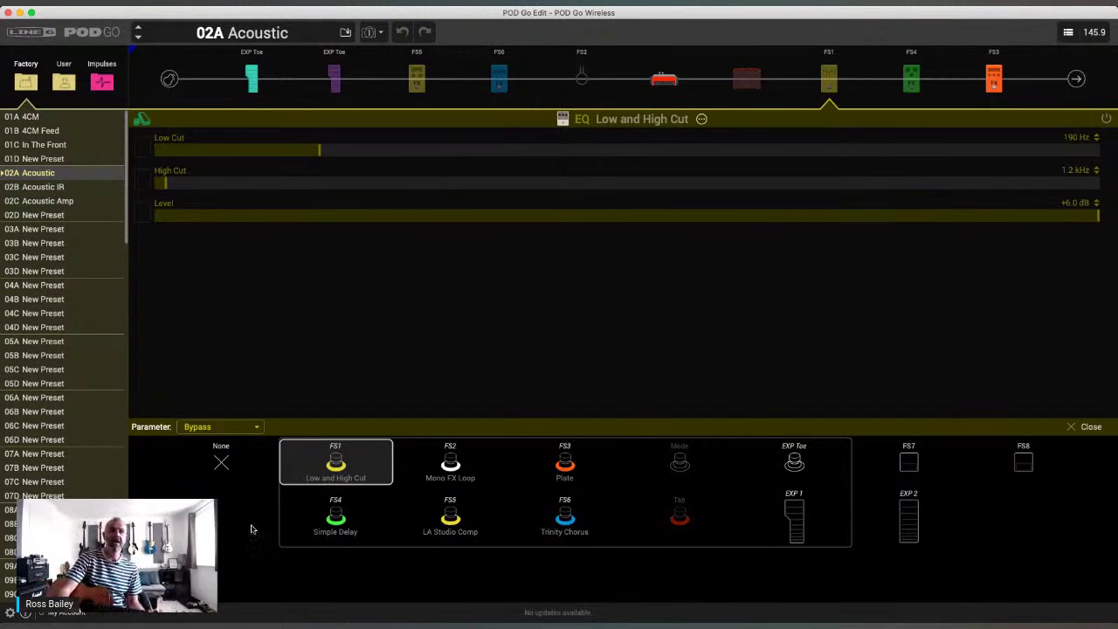
pyautogui.click(205, 614)
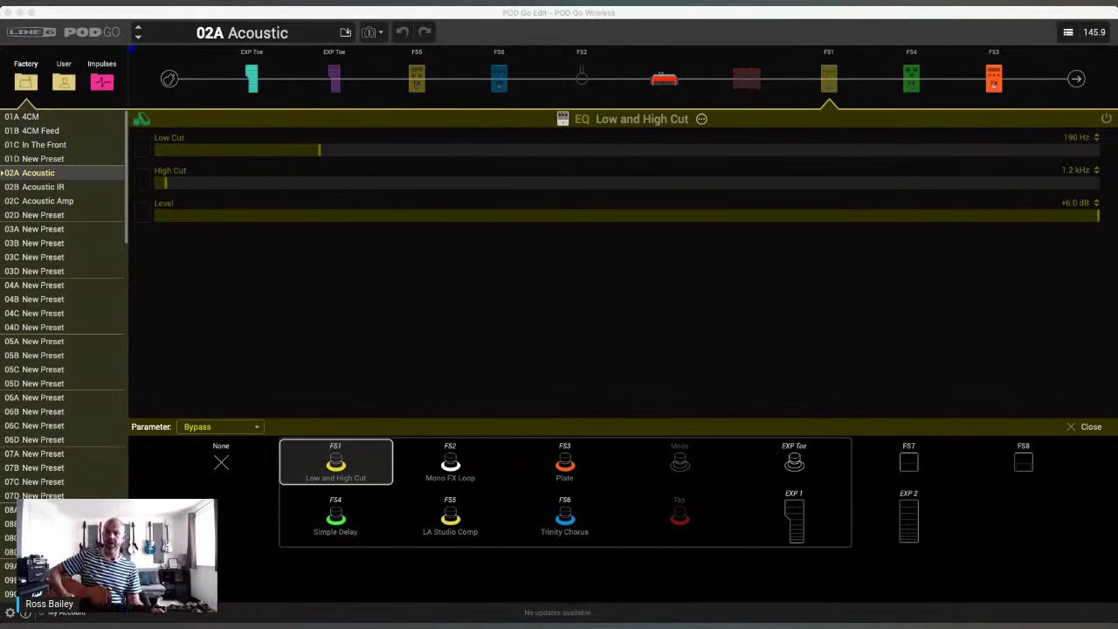
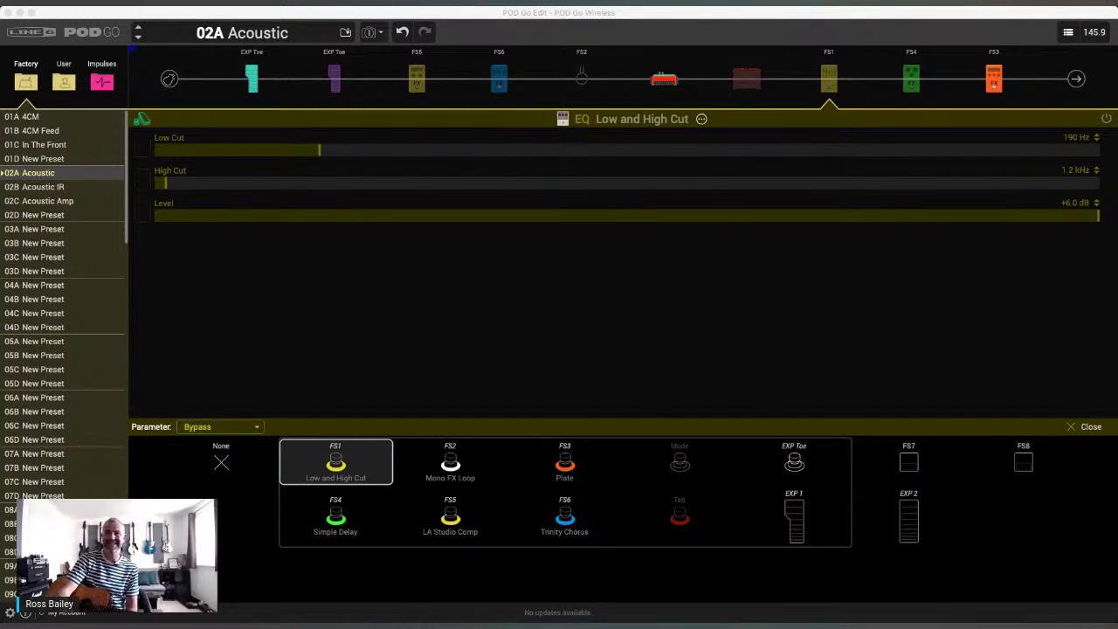
# - Load preset 02B Acoustic IR and look through its preamp, impulse response, delay, reverb and EQ blocks
pyautogui.click(786, 604)
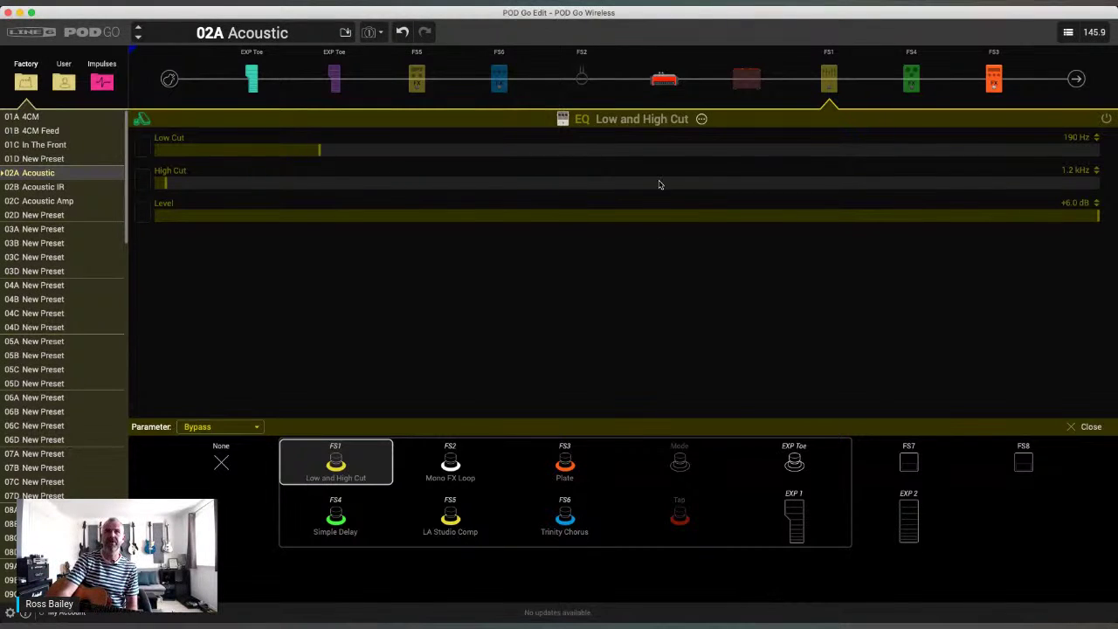
pyautogui.click(52, 187)
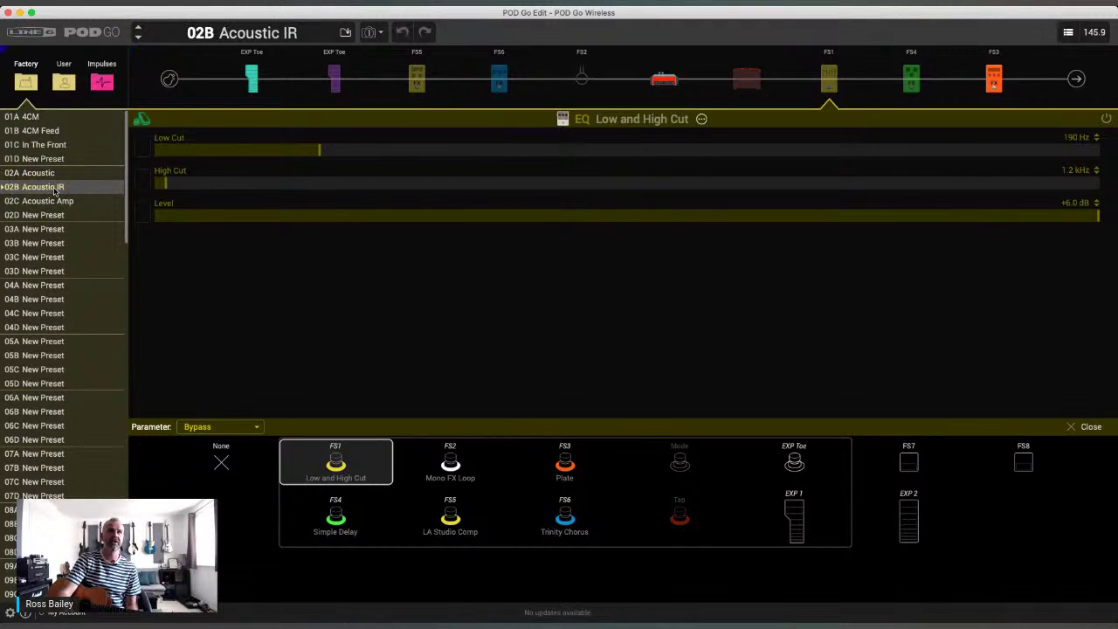
pyautogui.click(666, 80)
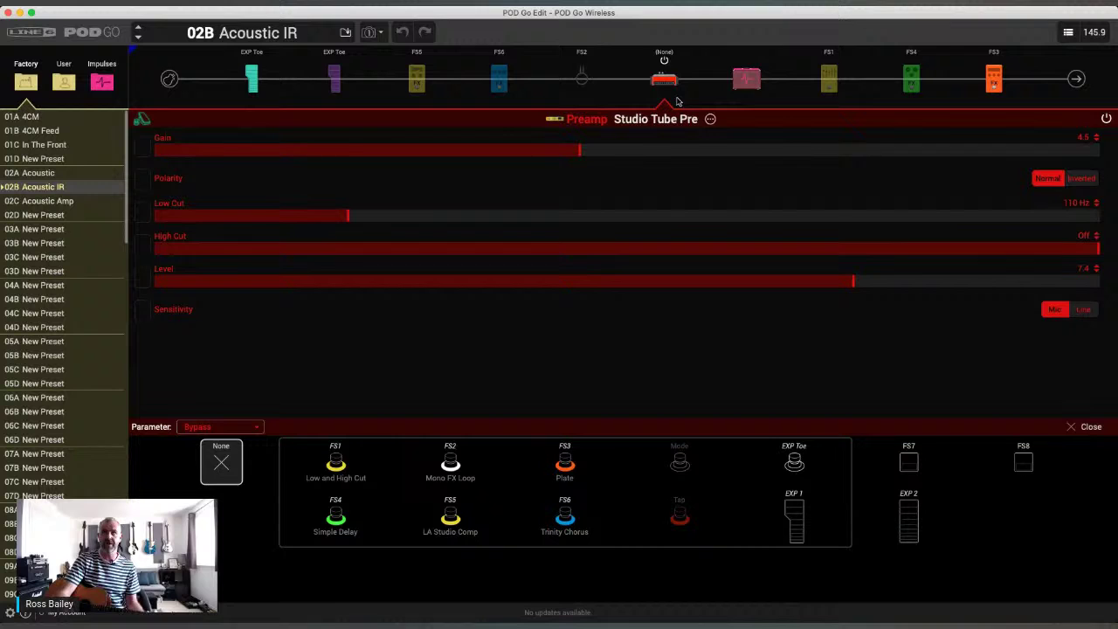
pyautogui.click(749, 89)
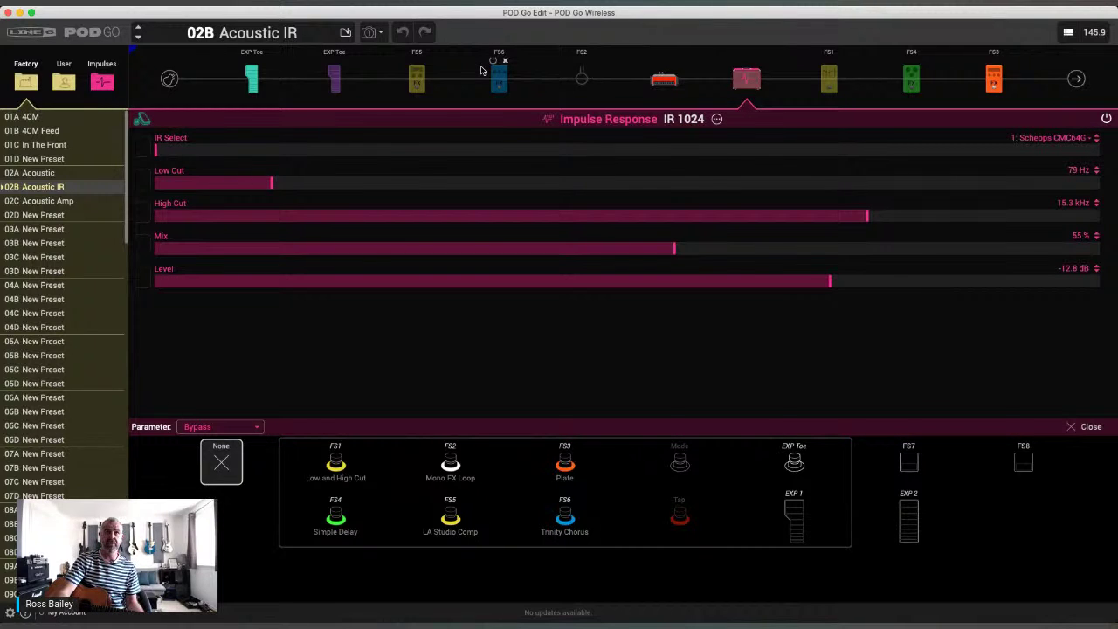
pyautogui.click(911, 81)
pyautogui.click(996, 81)
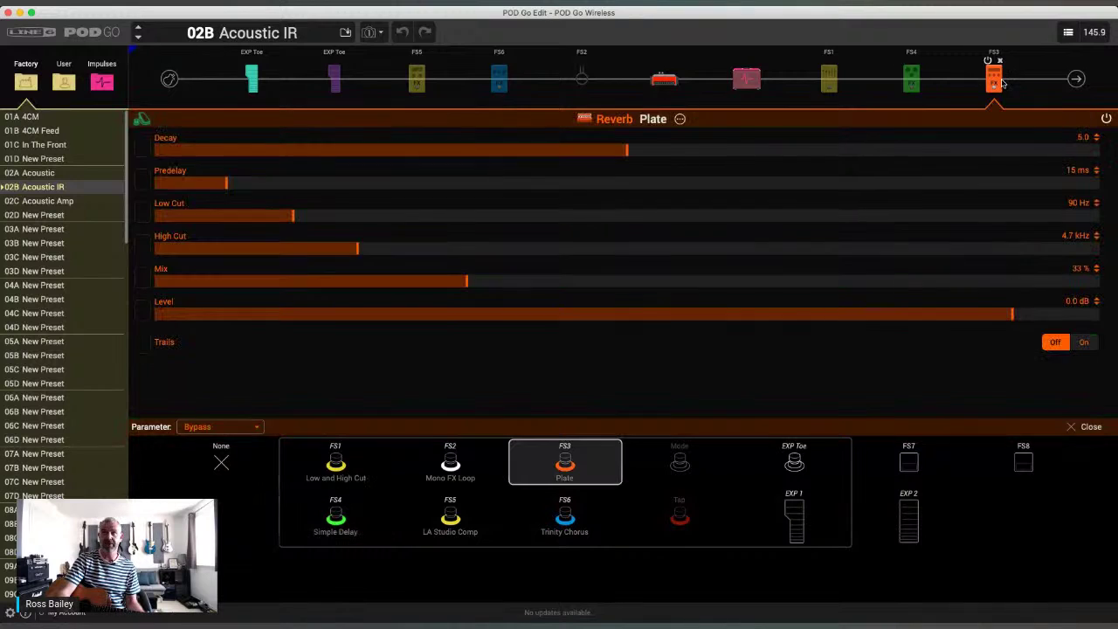
pyautogui.click(830, 81)
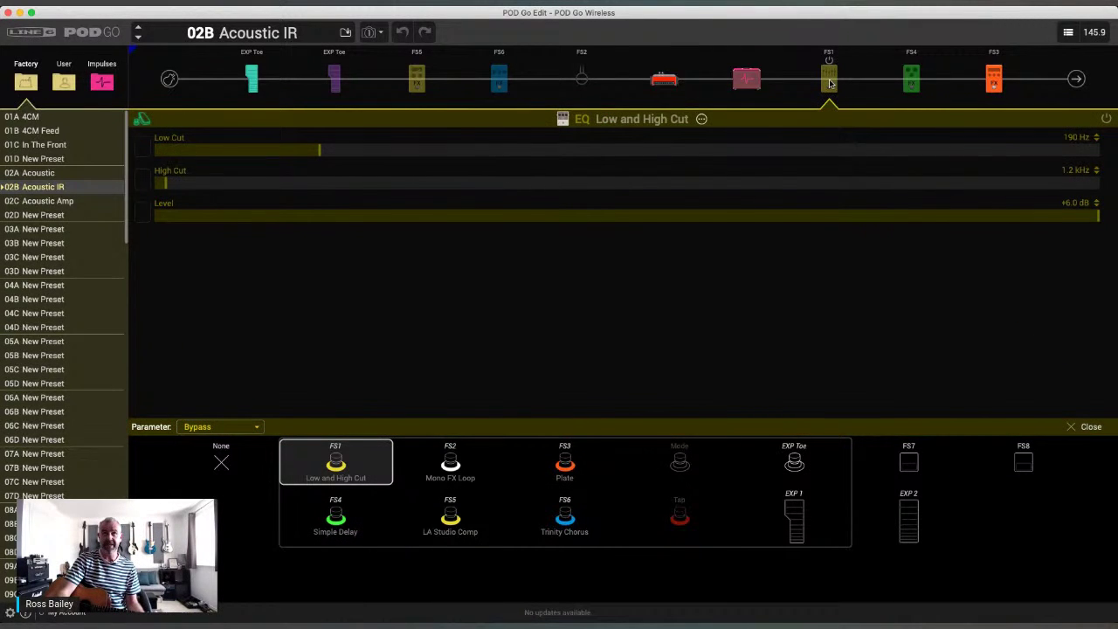
# - Bypass and re-enable the IR 1024 impulse response block twice to compare the sound, leaving it enabled
pyautogui.click(747, 80)
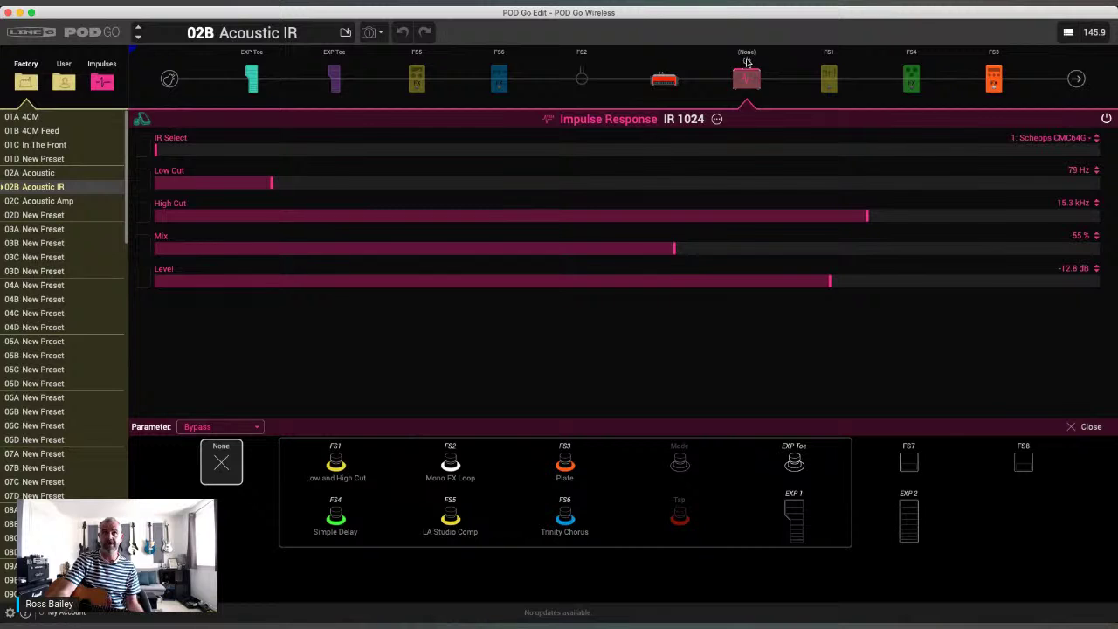
pyautogui.click(747, 61)
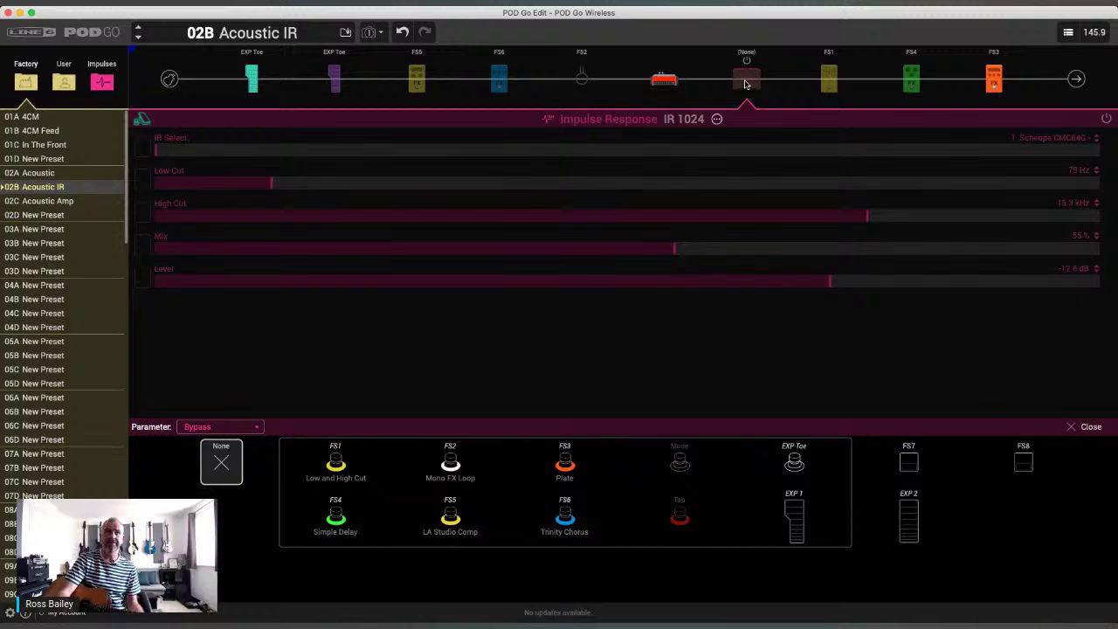
pyautogui.click(747, 61)
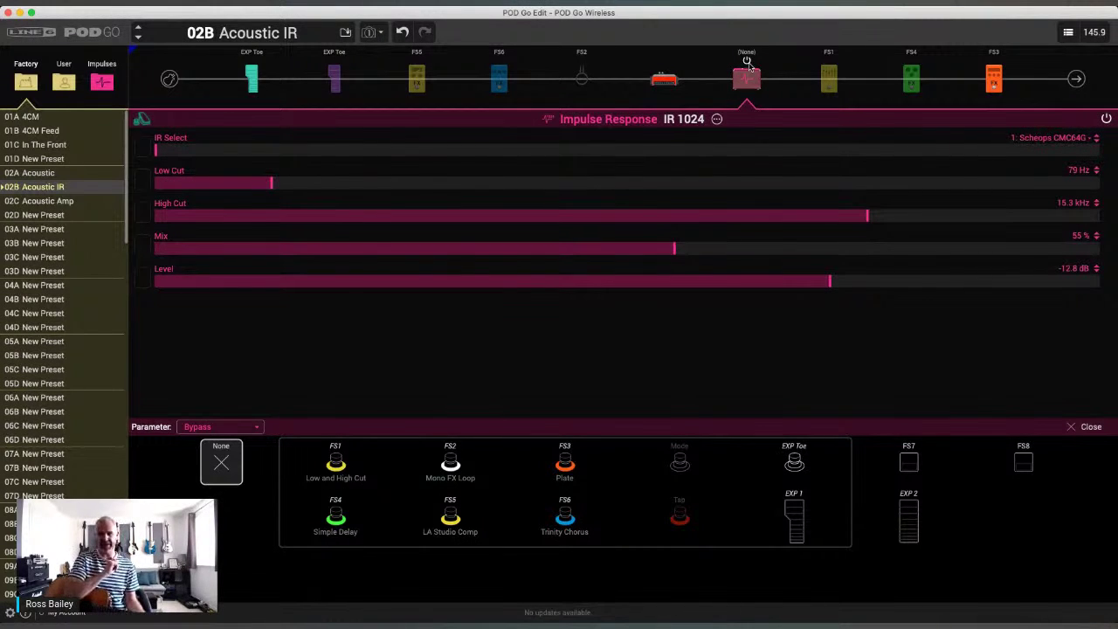
pyautogui.click(747, 61)
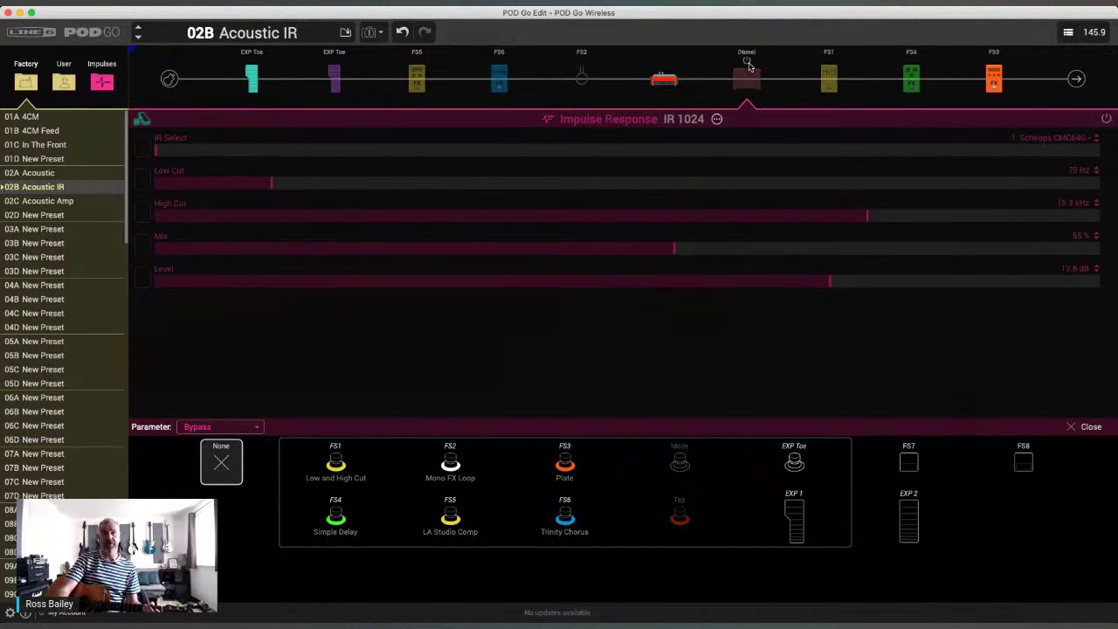
pyautogui.click(747, 63)
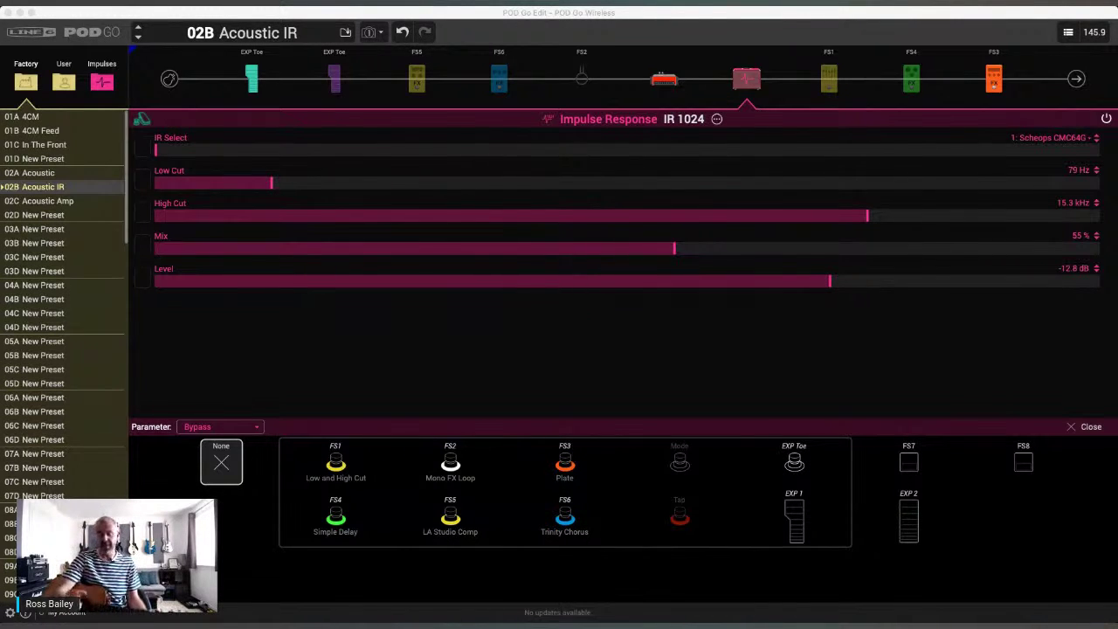
# - Set the IR 1024 block to impulse response 5, Taylor 314ce - Shure SM57, and bypass the block
pyautogui.click(773, 611)
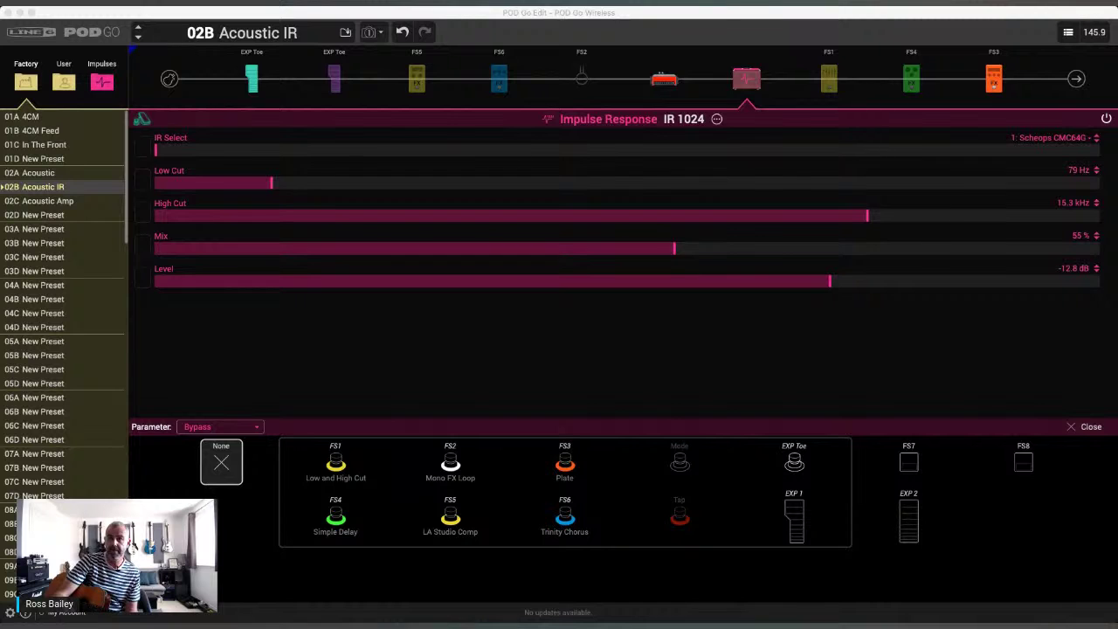
pyautogui.click(780, 616)
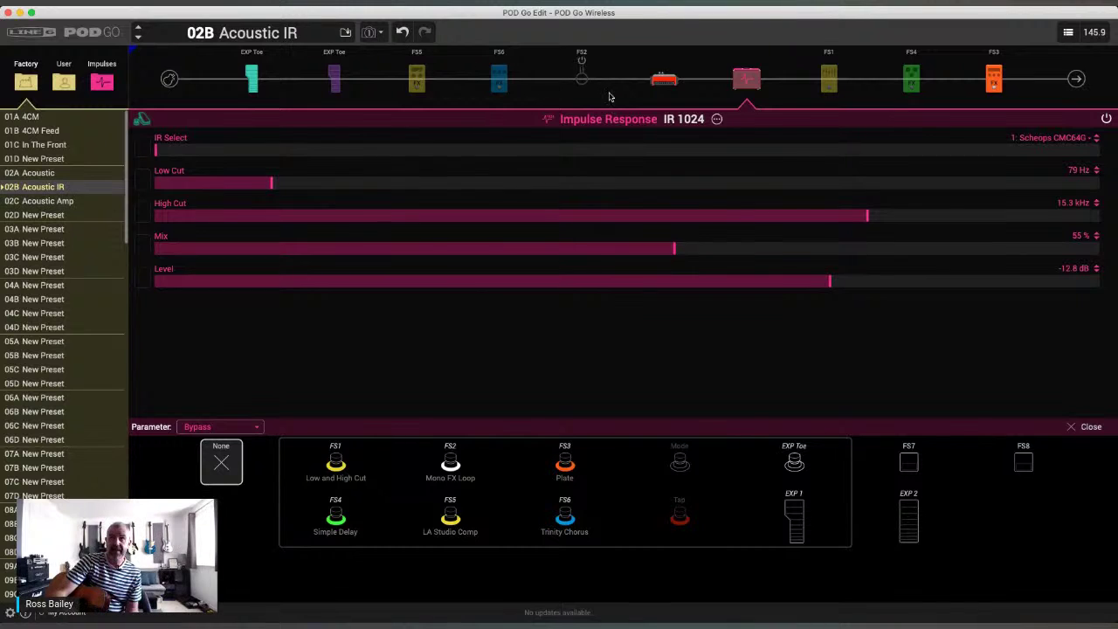
pyautogui.click(1059, 138)
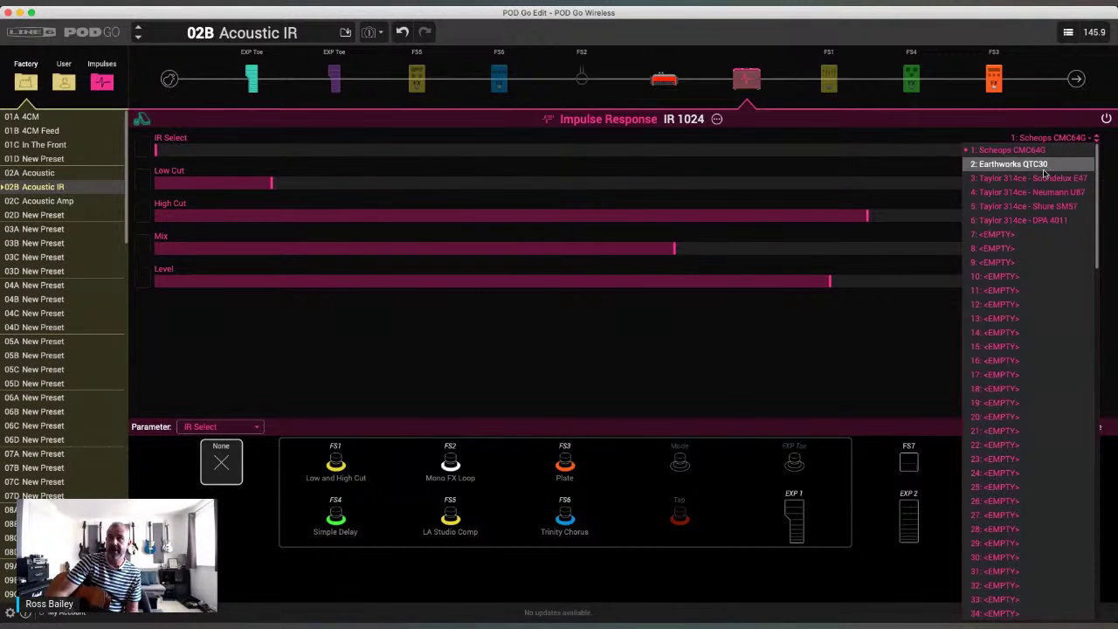
pyautogui.click(1047, 206)
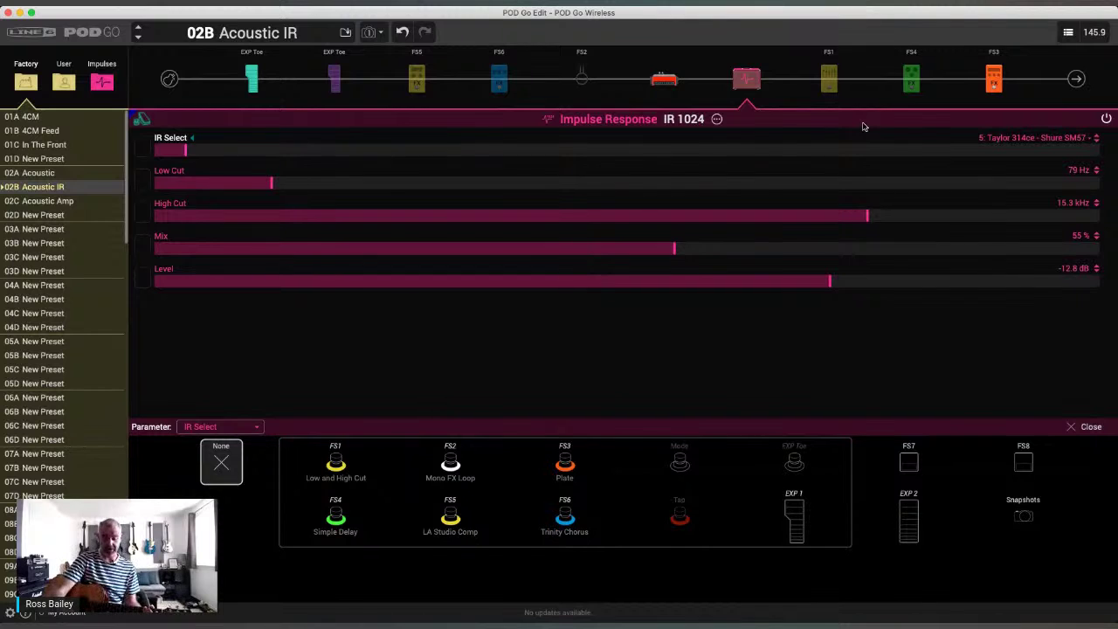
pyautogui.click(747, 63)
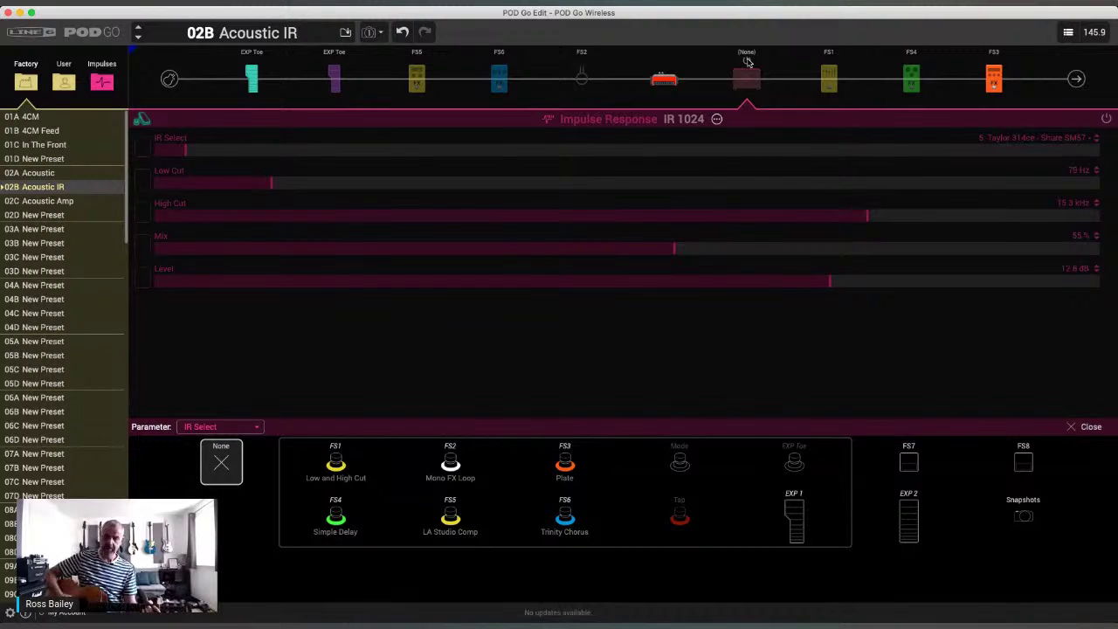
# - Re-enable the IR 1024 block in preset 02B Acoustic IR and choose a different impulse response for it
pyautogui.click(747, 62)
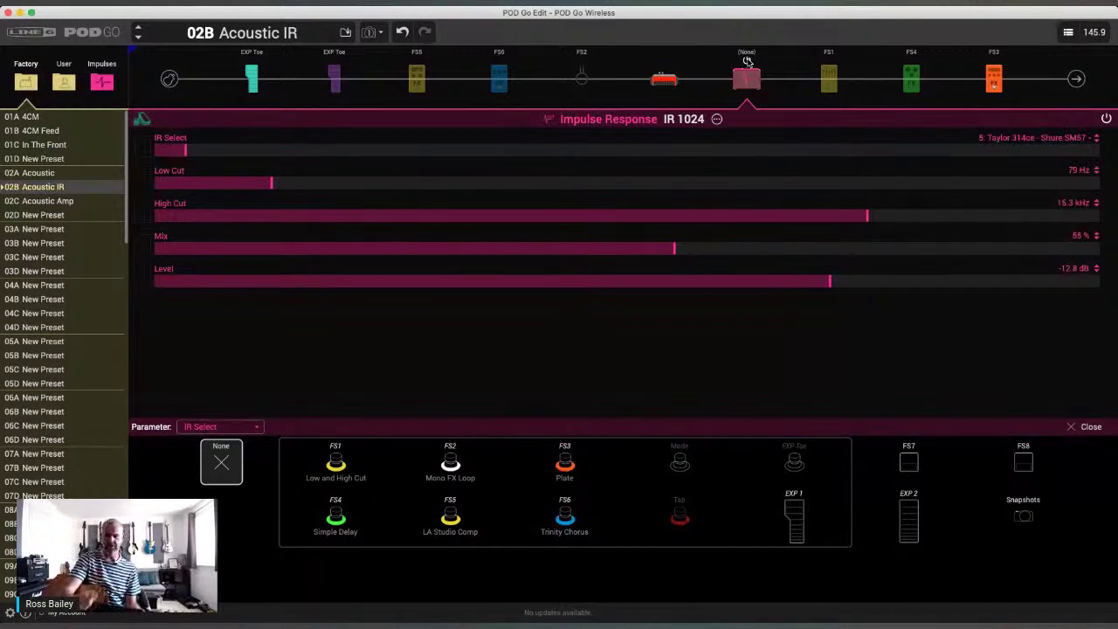
pyautogui.click(1028, 139)
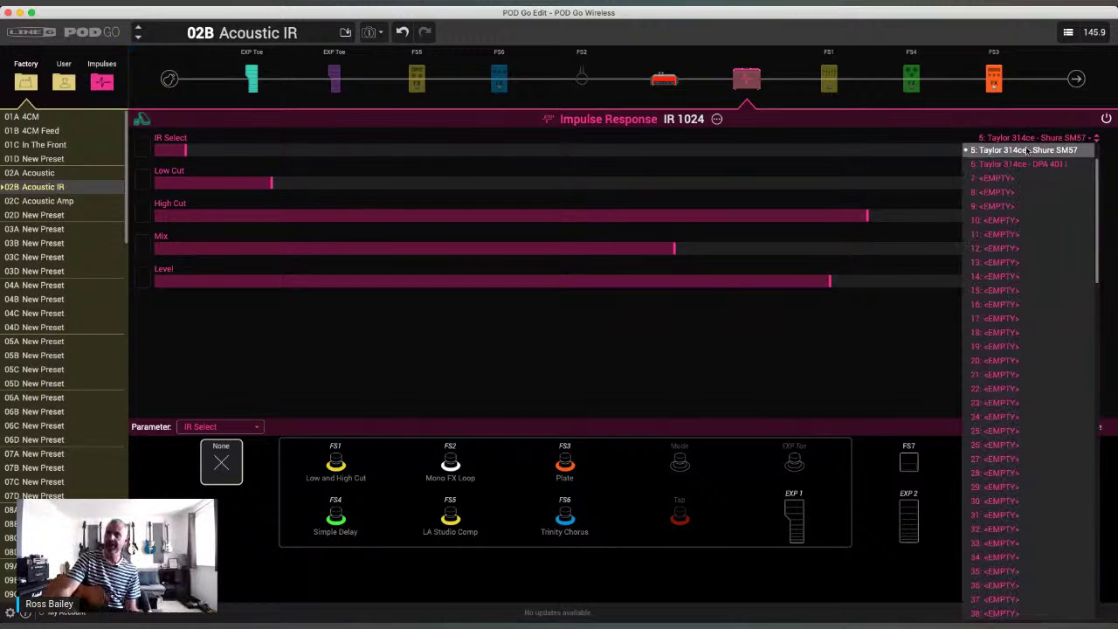
pyautogui.scroll(2, 1028, 164)
pyautogui.click(1031, 165)
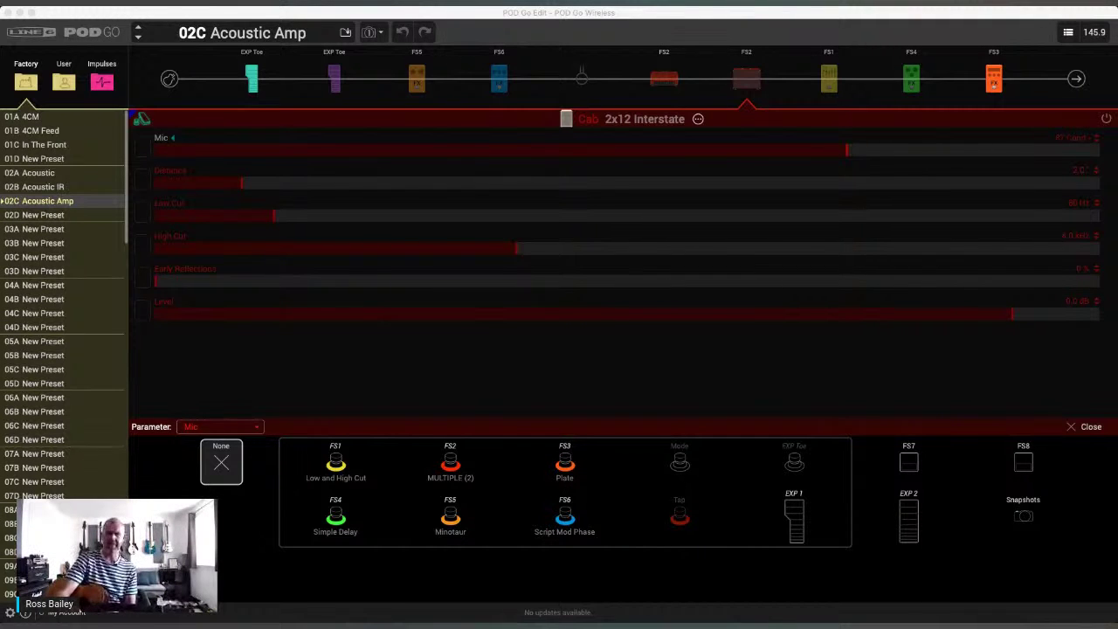
# - Look through the delay, reverb, Low and High Cut EQ, Script Mod Phase and Minotaur blocks of preset 02C Acoustic Amp
pyautogui.click(778, 609)
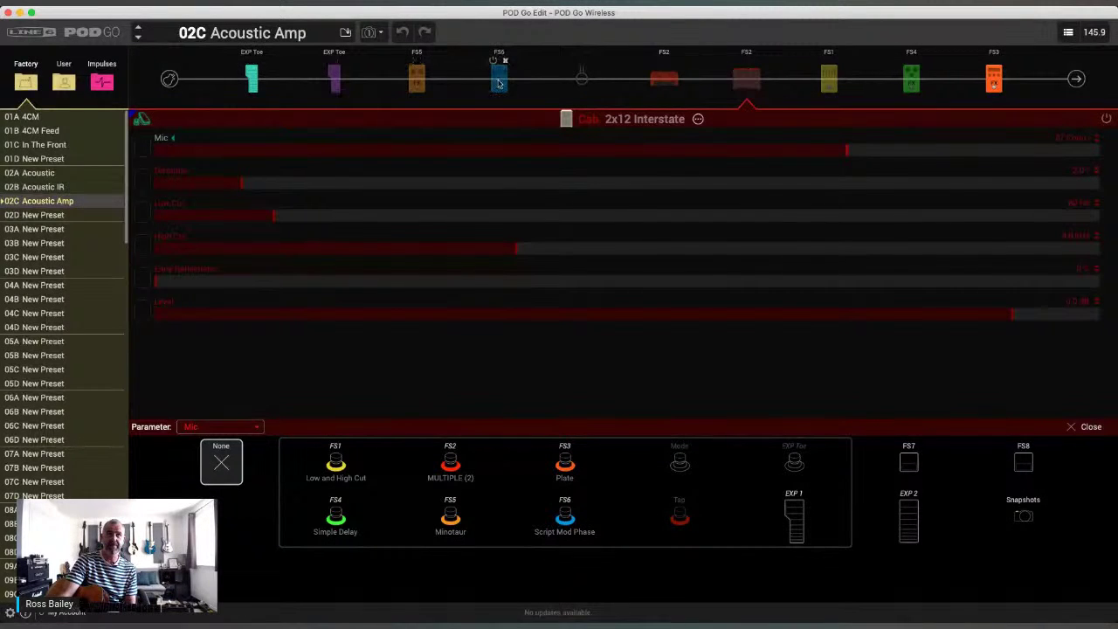
pyautogui.click(911, 80)
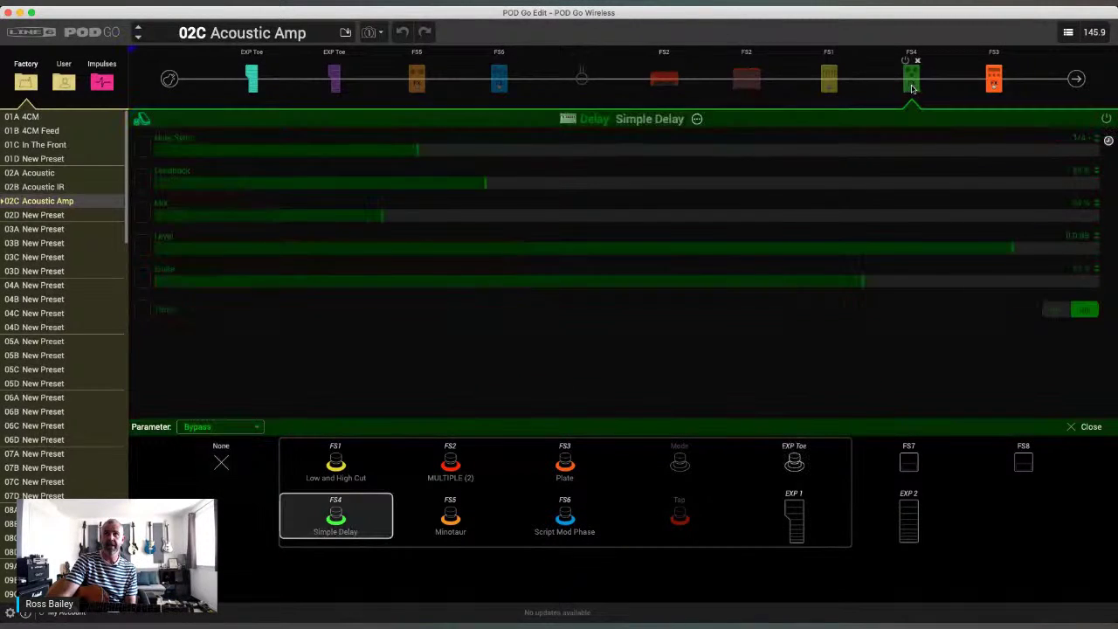
pyautogui.click(995, 83)
pyautogui.click(826, 83)
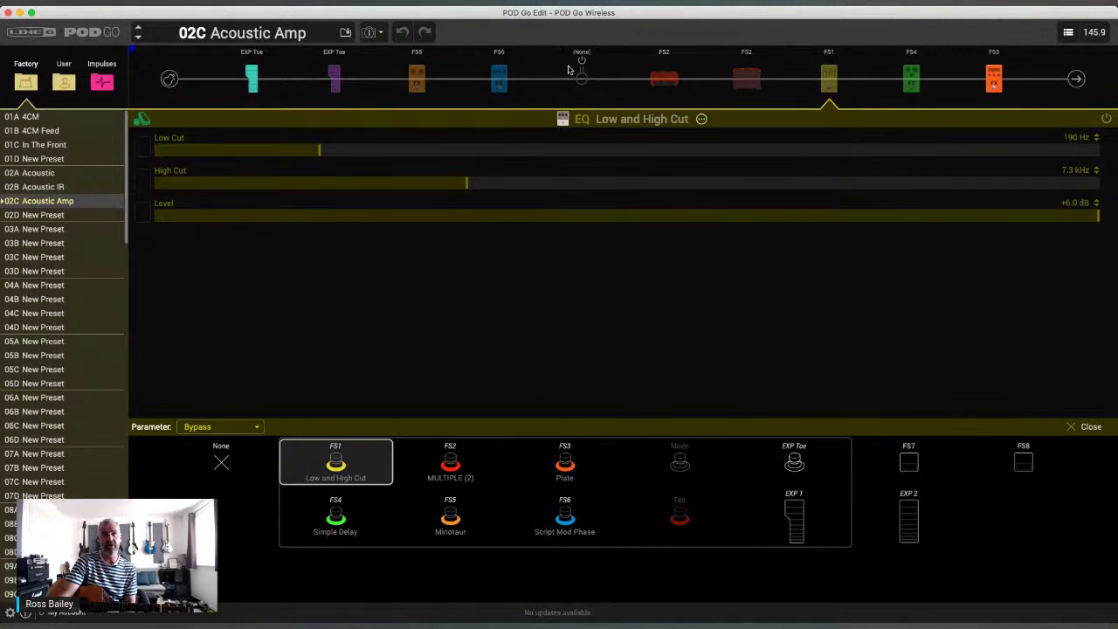
pyautogui.click(497, 87)
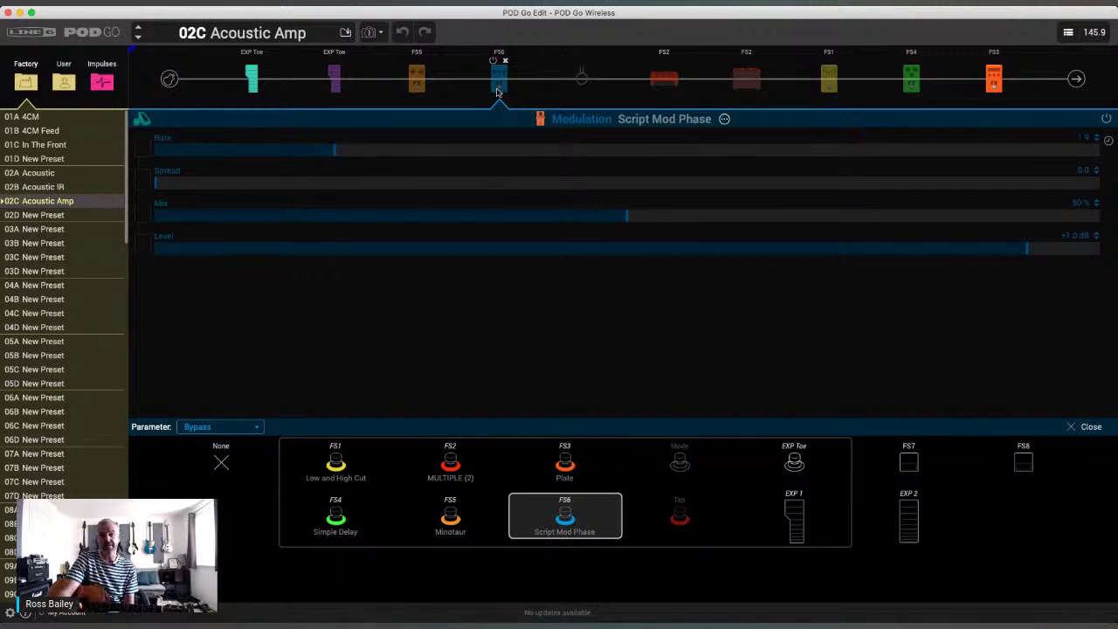
pyautogui.click(413, 83)
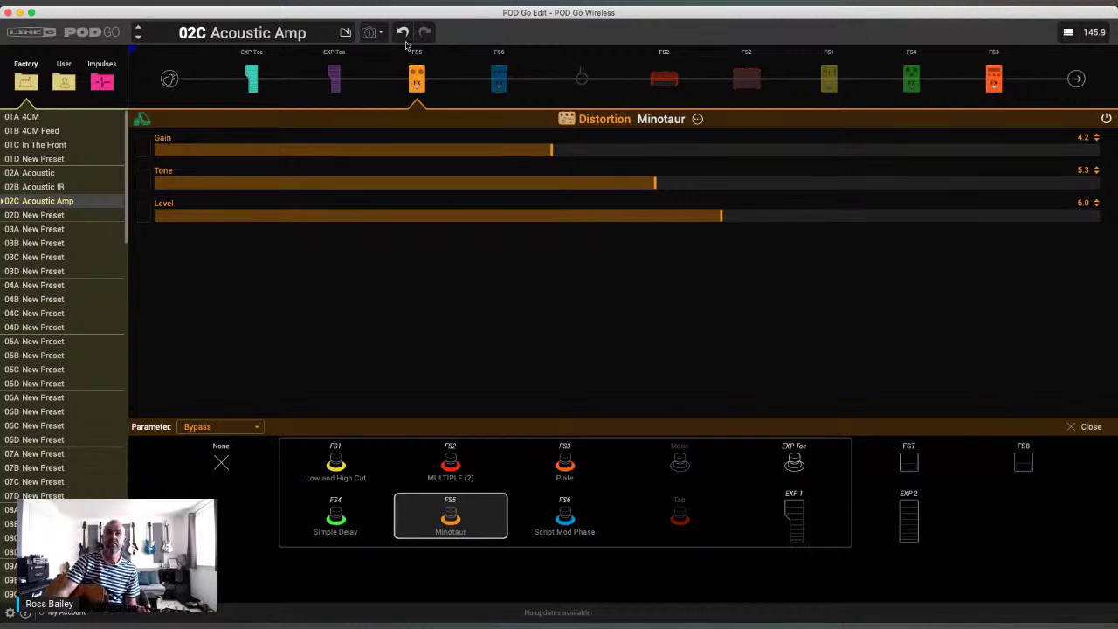
# - Set the Minotaur distortion's Gain to 1.9 and adjust its Level slightly, and bring up the amp block's settings
pyautogui.moveTo(452, 147); pyautogui.dragTo(332, 151)
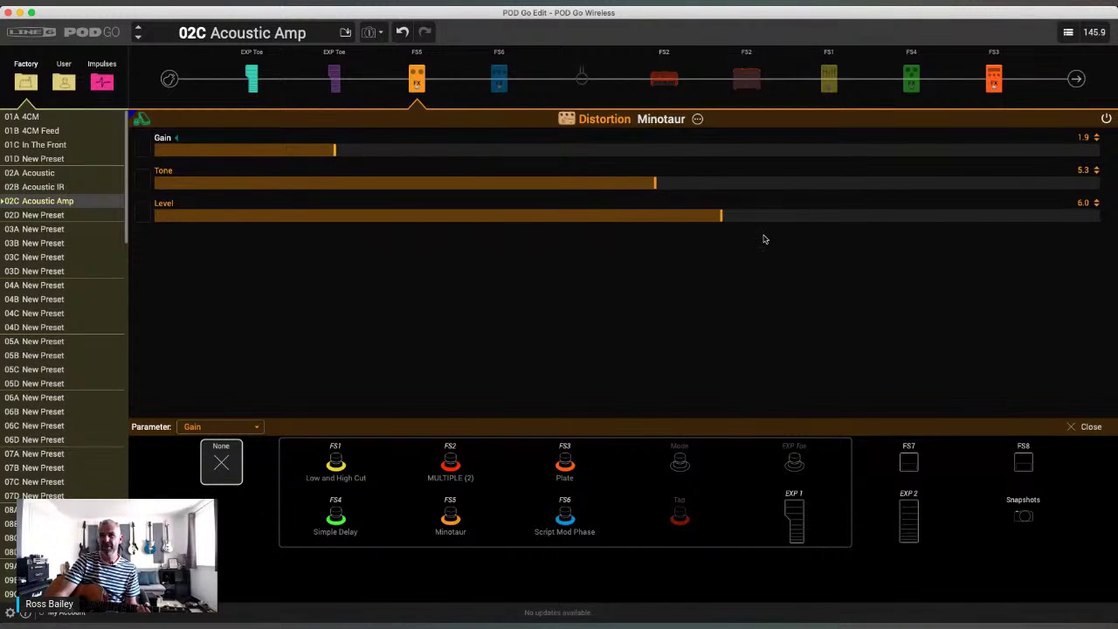
pyautogui.click(730, 217)
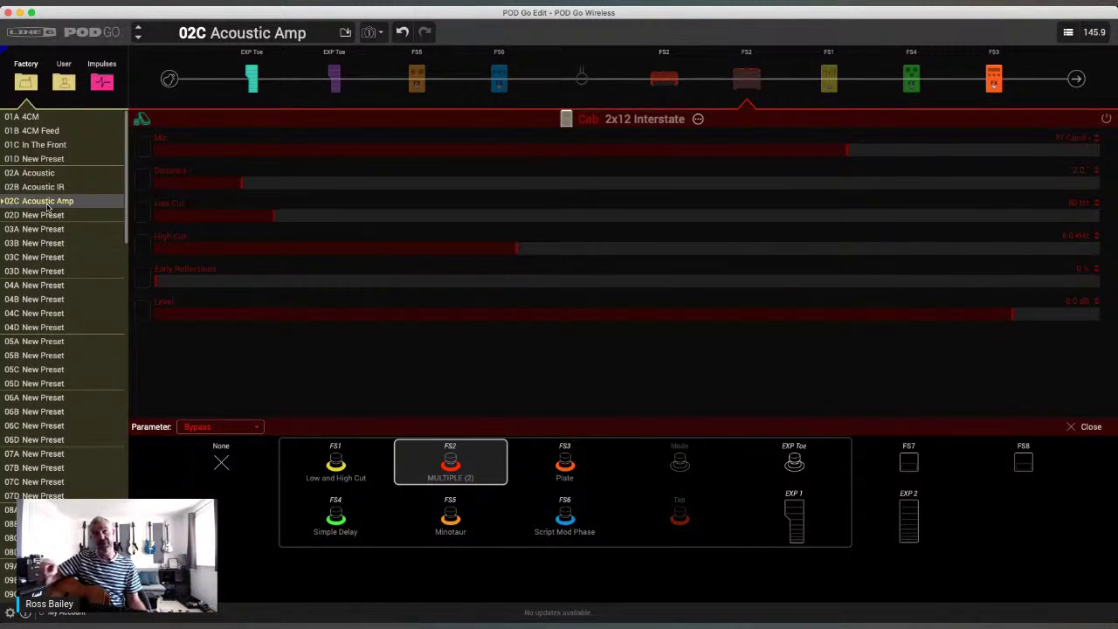
pyautogui.click(668, 83)
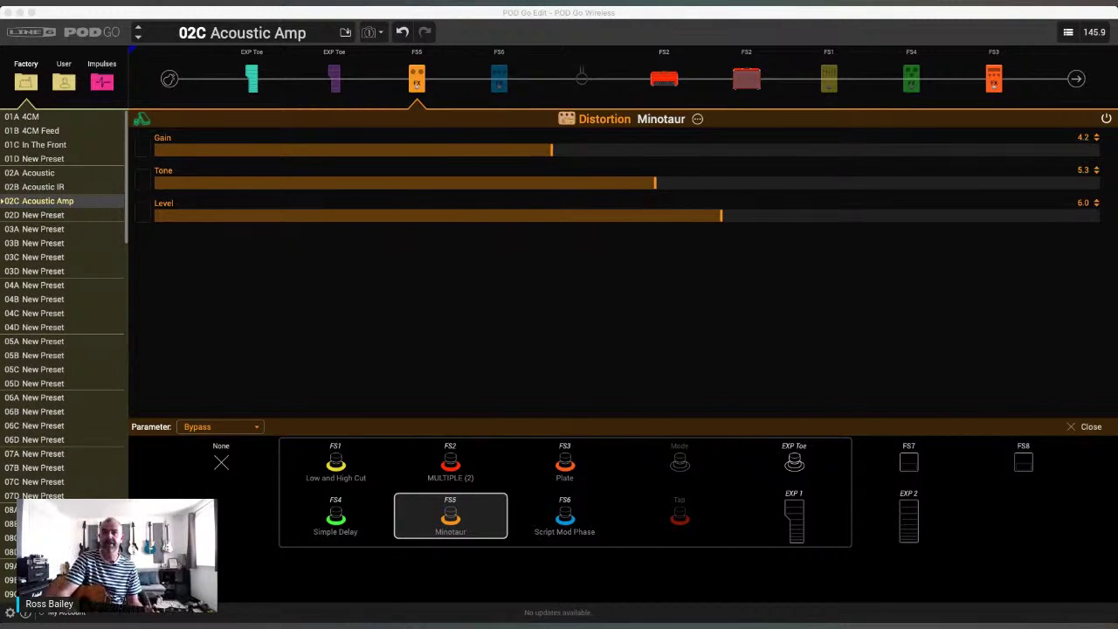
# - Replace the Minotaur distortion with the Kinky Boost model and switch its Bright option on
pyautogui.click(778, 608)
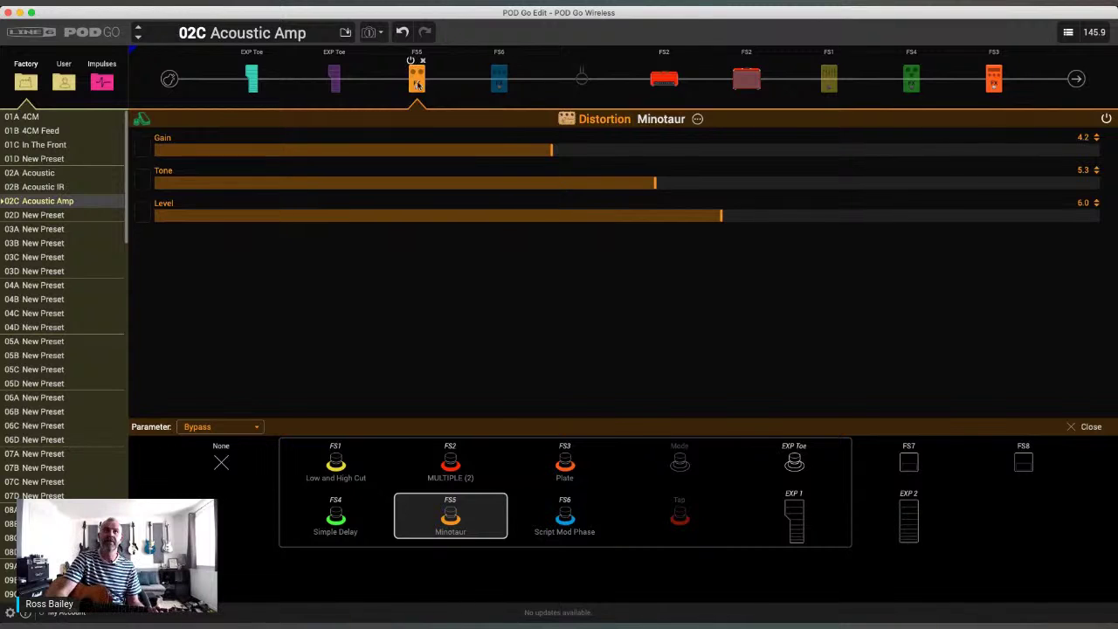
pyautogui.click(567, 120)
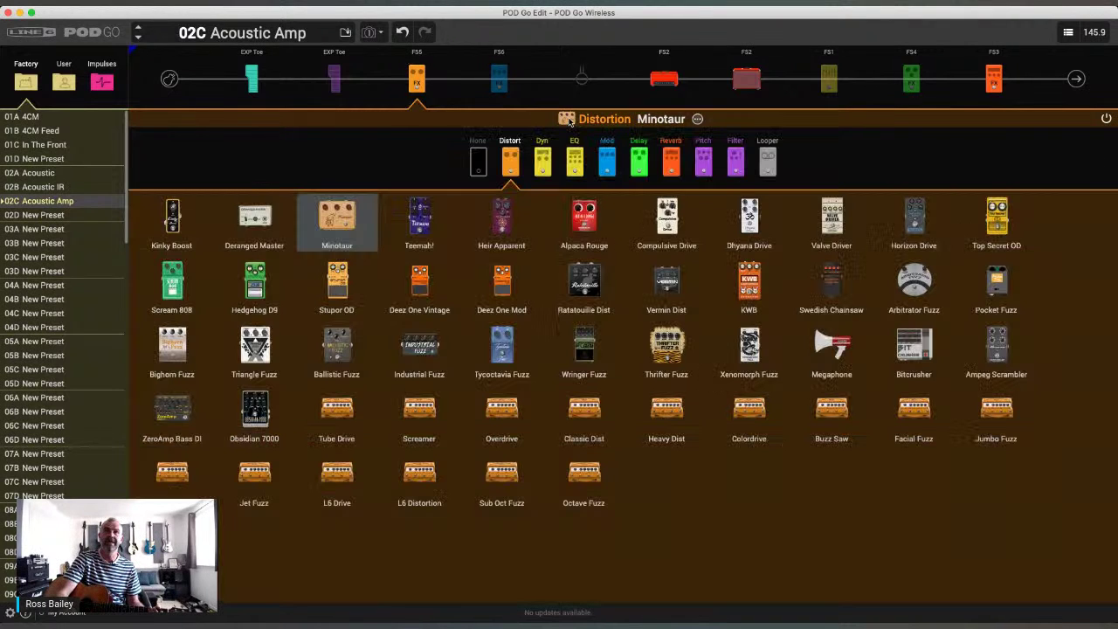
pyautogui.click(173, 217)
pyautogui.click(173, 217)
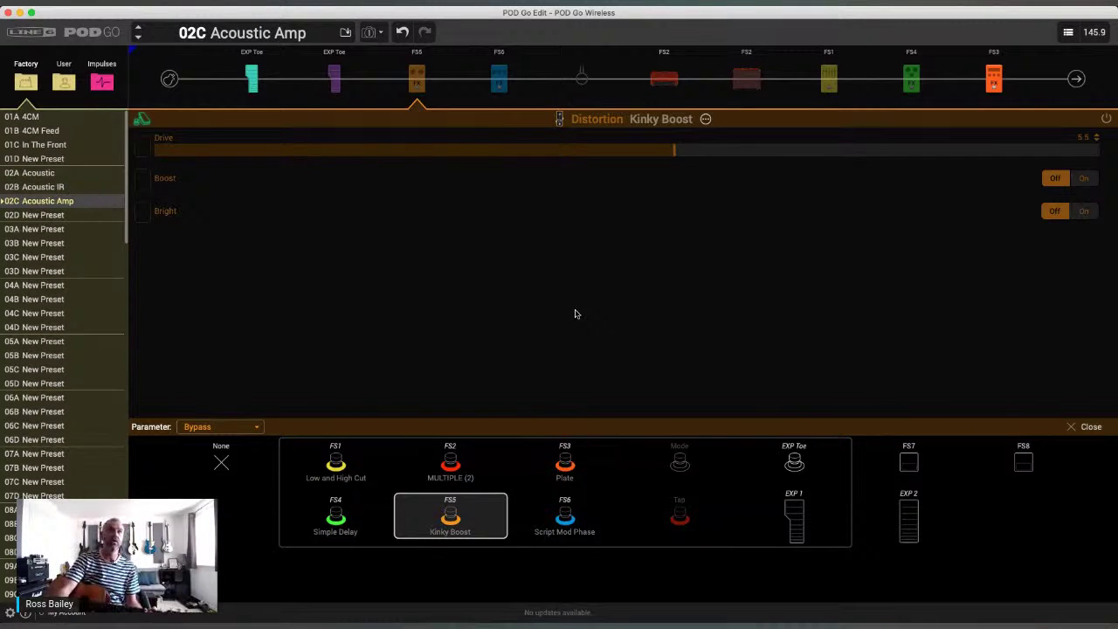
pyautogui.click(1091, 213)
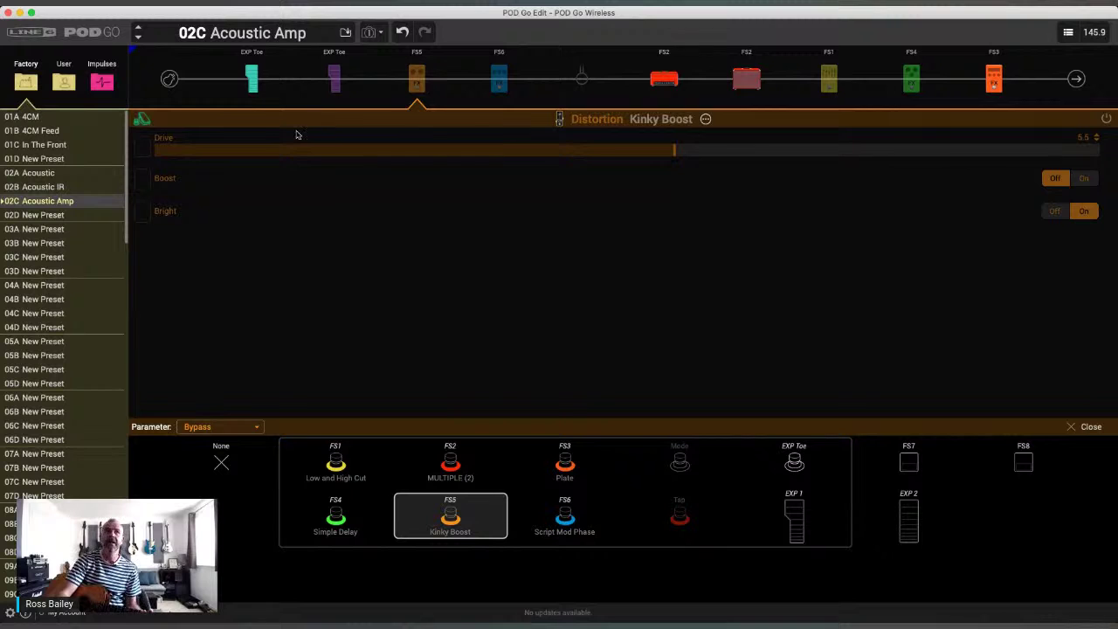
# - Replace the Kinky Boost with the Heir Apparent distortion, setting its Clipping to Boost and its Gain to 7.6
pyautogui.click(566, 114)
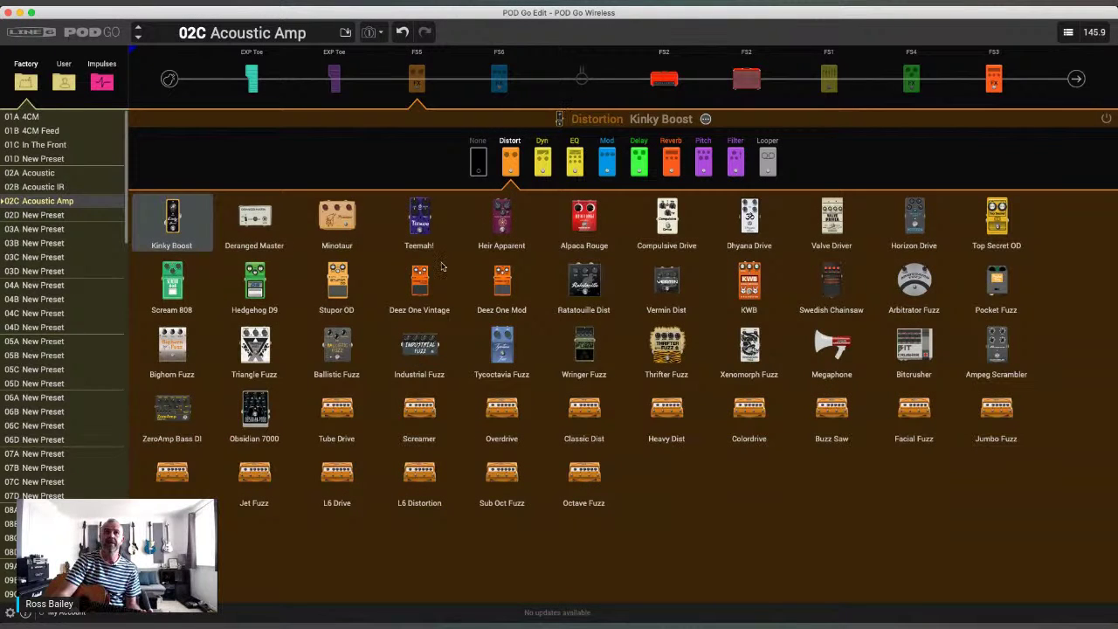
pyautogui.doubleClick(515, 232)
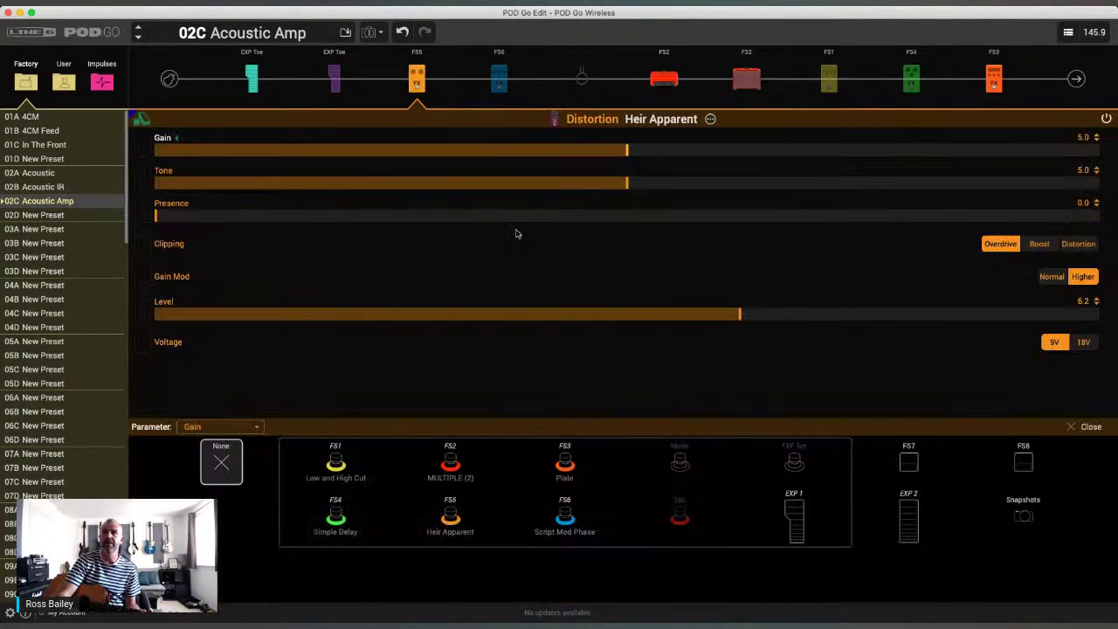
pyautogui.click(1039, 244)
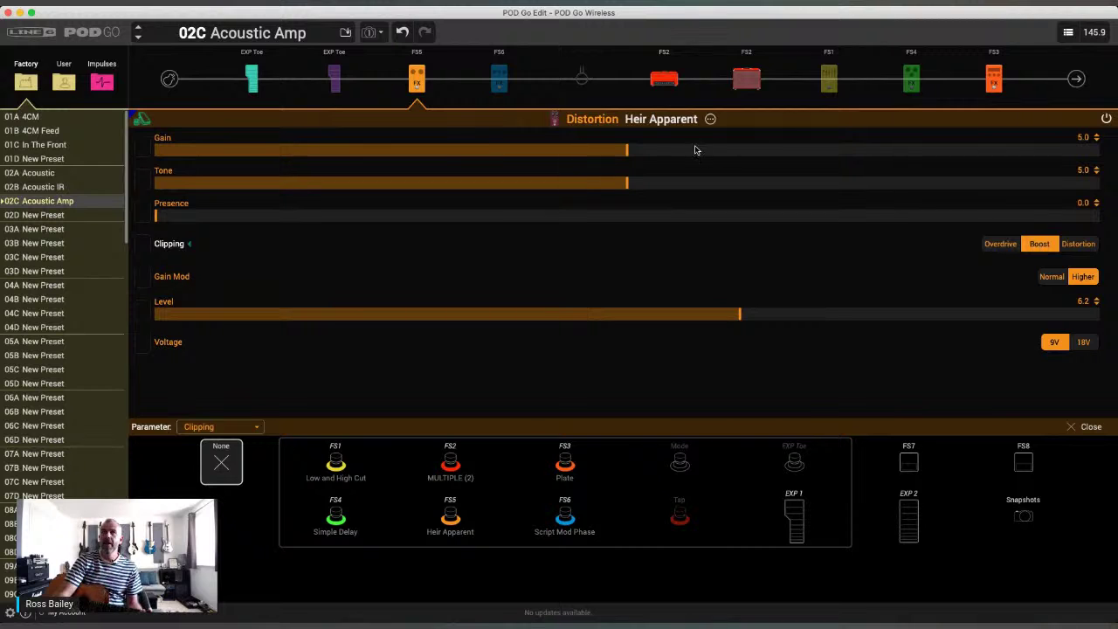
pyautogui.moveTo(699, 150); pyautogui.dragTo(873, 147)
# - Set the Cartographer amp's Drive to 4.2, Drive 2 to 4.8, Bass to 5.0 and Ch Vol to 6.2
pyautogui.click(664, 61)
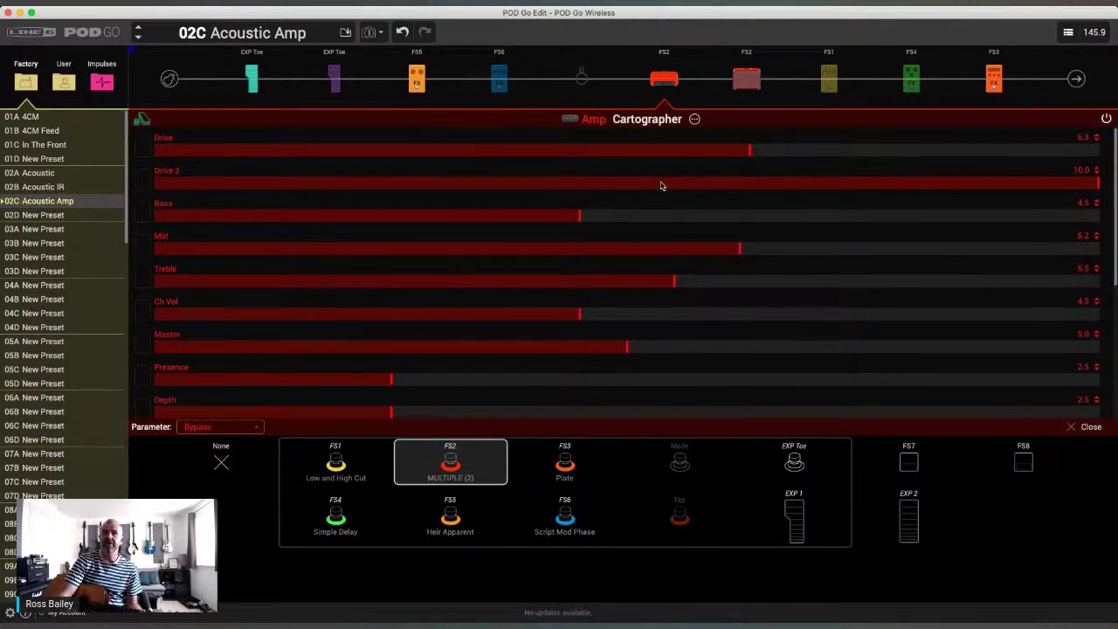
pyautogui.moveTo(744, 149); pyautogui.dragTo(525, 184)
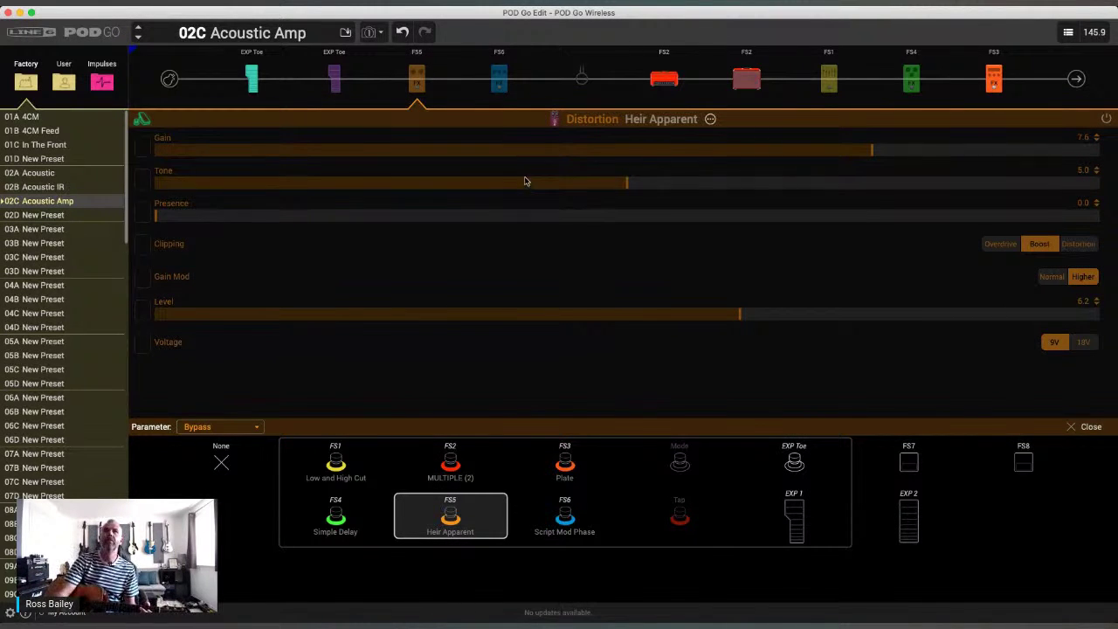
pyautogui.click(655, 85)
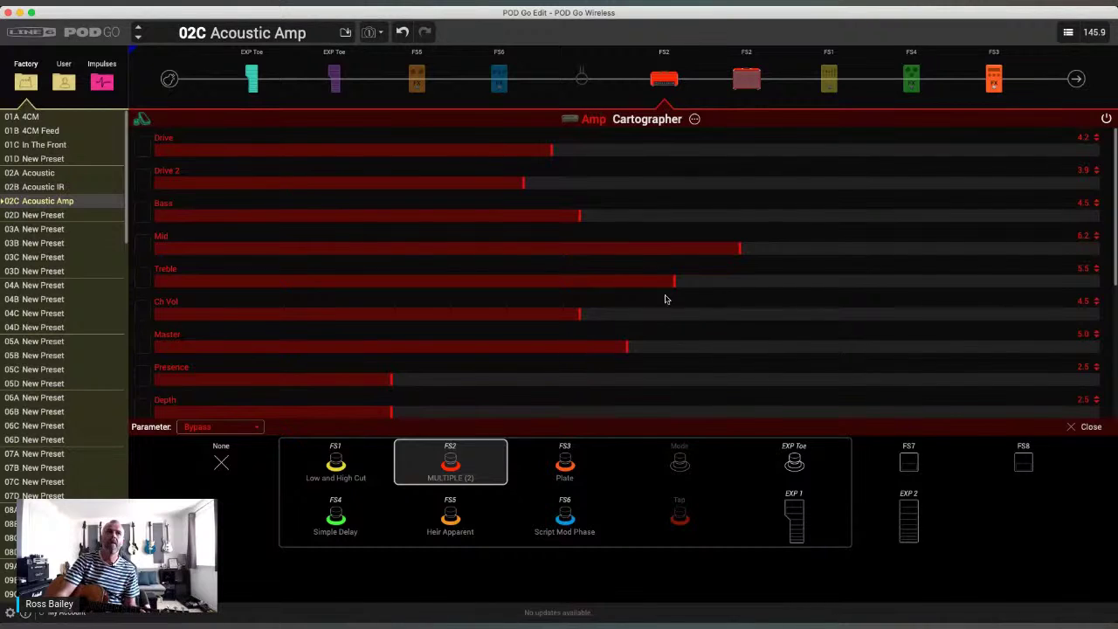
pyautogui.moveTo(644, 312); pyautogui.dragTo(741, 312)
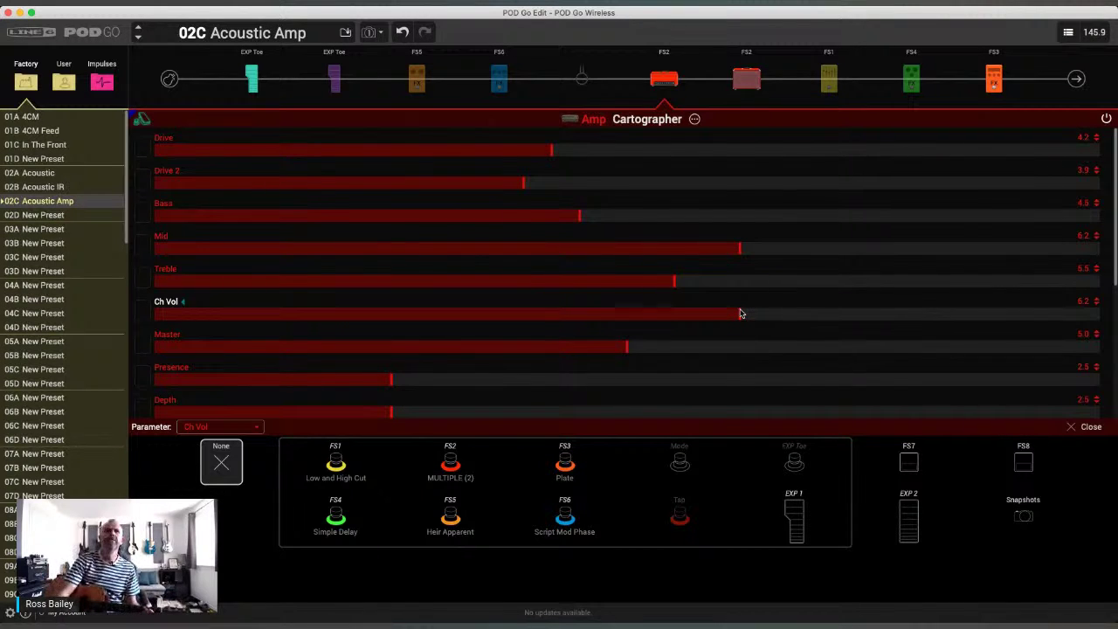
pyautogui.scroll(5, 589, 209)
pyautogui.scroll(7, 601, 176)
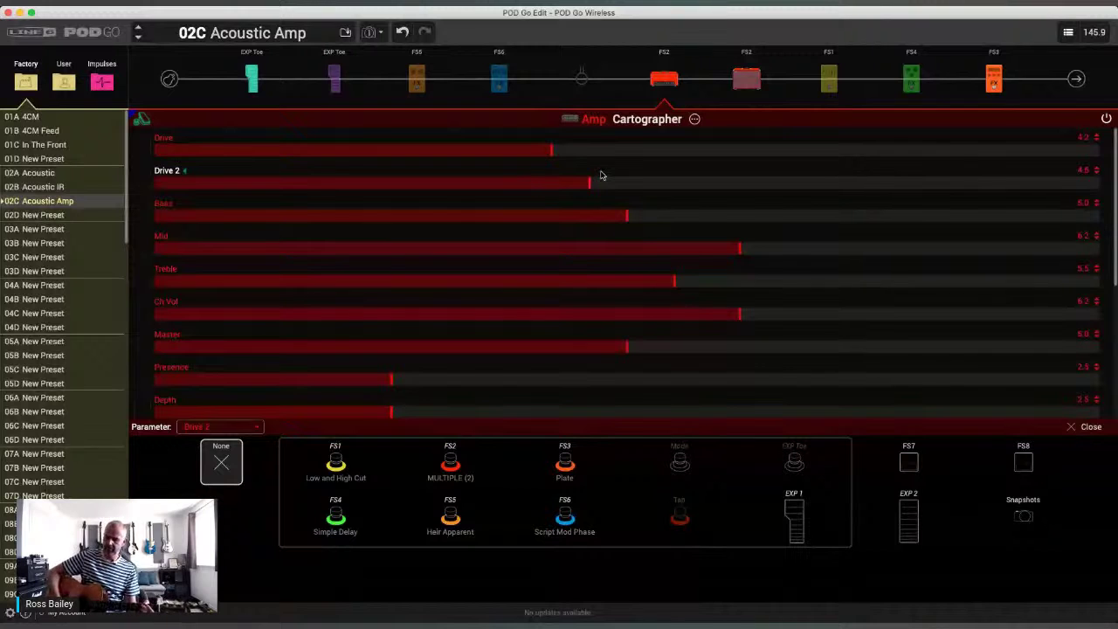
pyautogui.scroll(2, 606, 176)
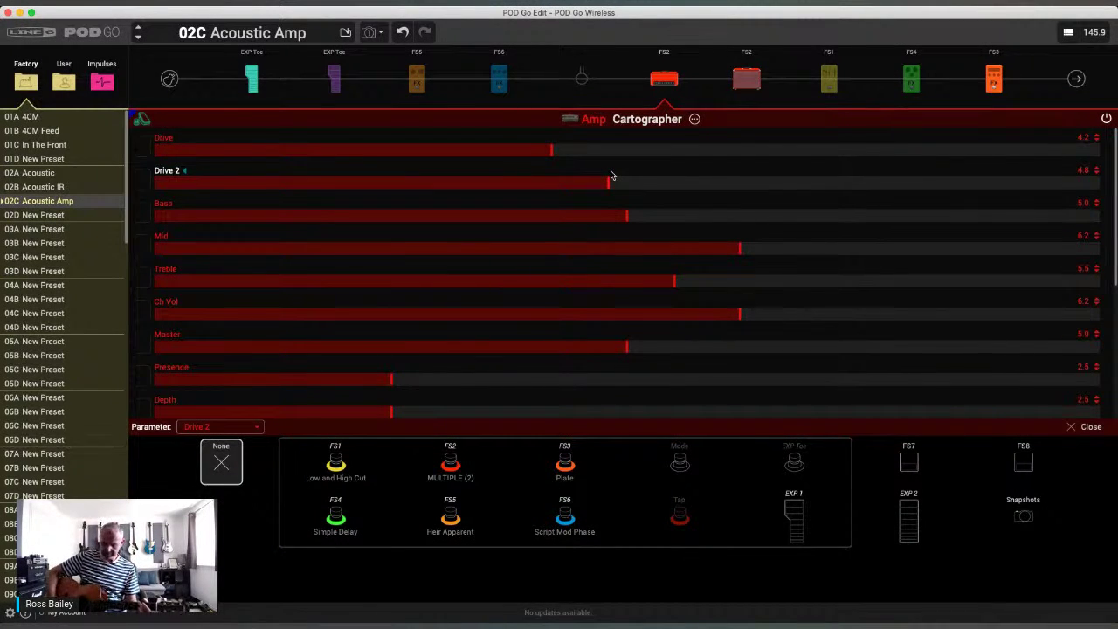
# - Enable the Heir Apparent distortion and set its Tone to 2.4 and its Gain to 9.8
pyautogui.click(418, 77)
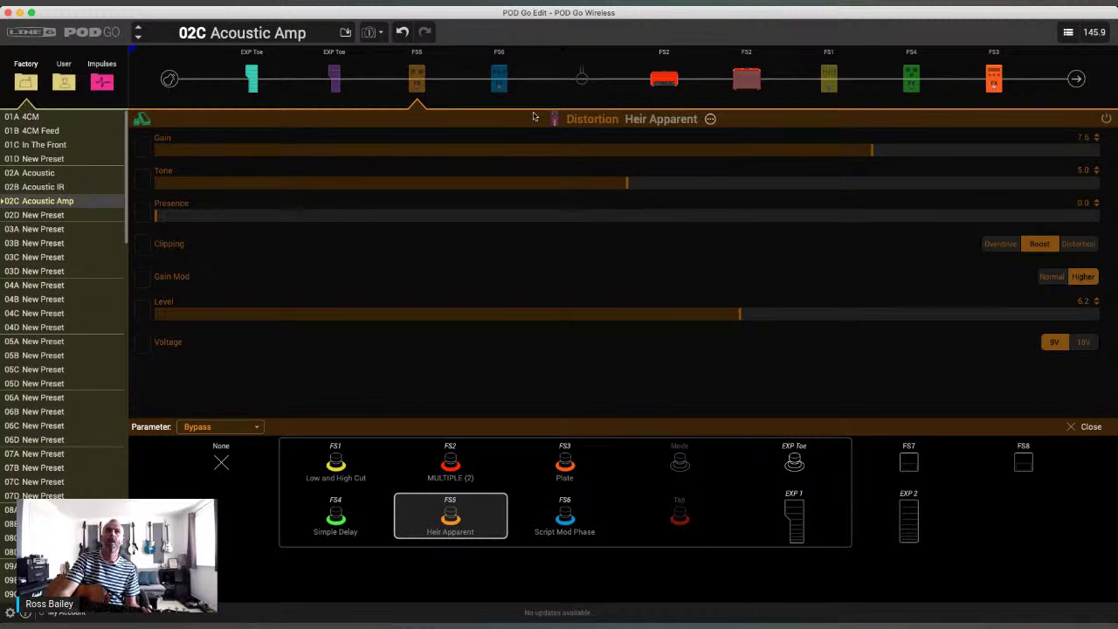
pyautogui.click(412, 61)
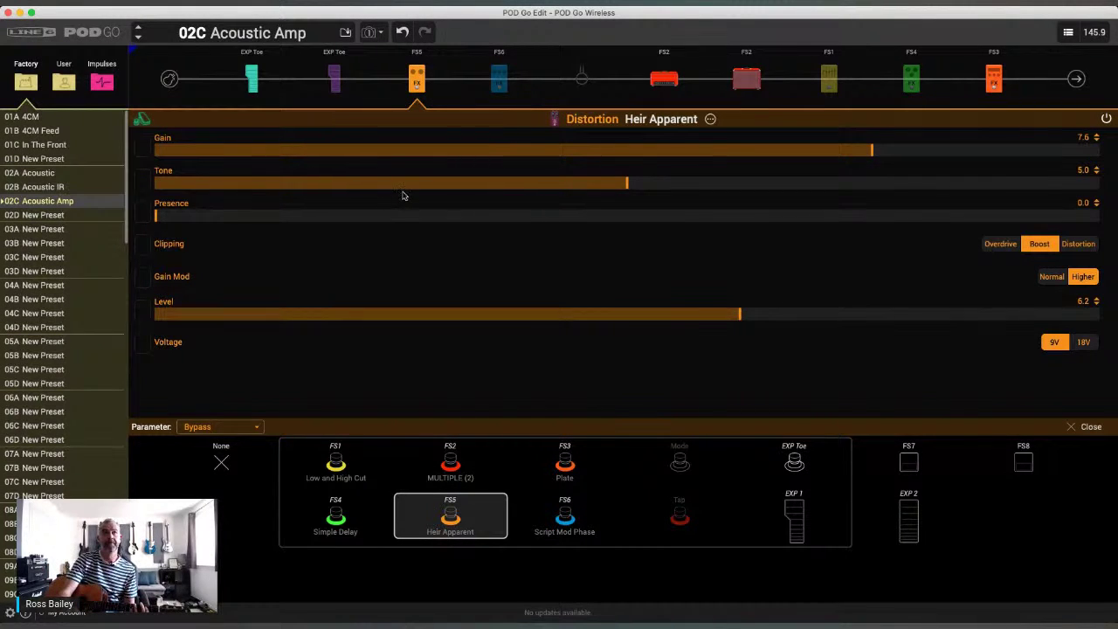
pyautogui.moveTo(403, 183); pyautogui.dragTo(381, 184)
pyautogui.moveTo(886, 149); pyautogui.dragTo(1079, 149)
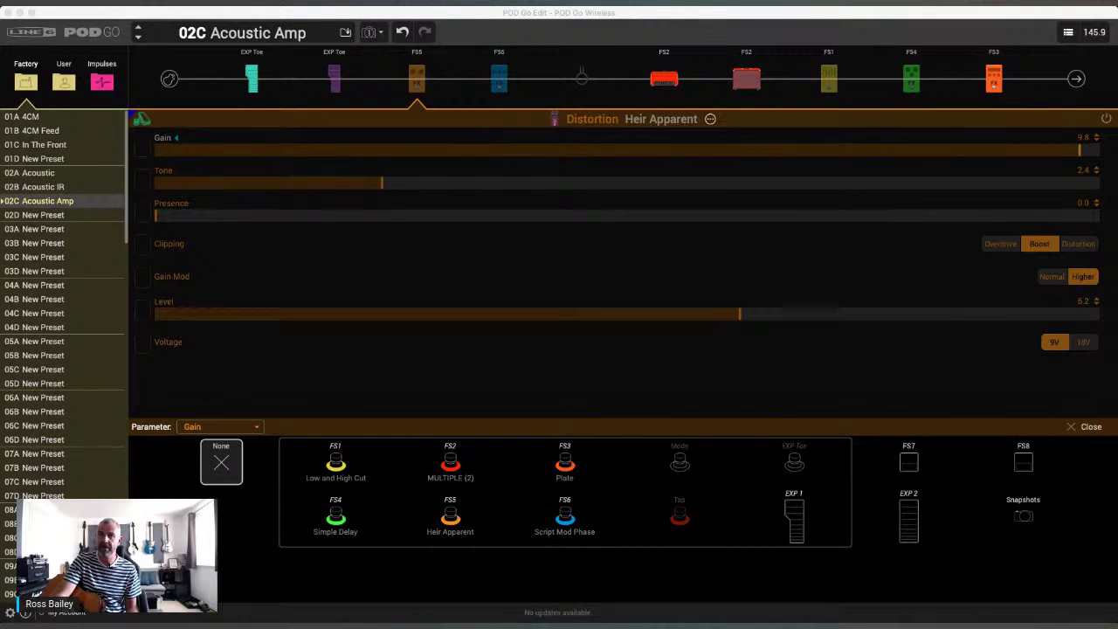
# - Replace the Cartographer amp in preset 02C Acoustic Amp with the US Double Nrm model
pyautogui.click(781, 604)
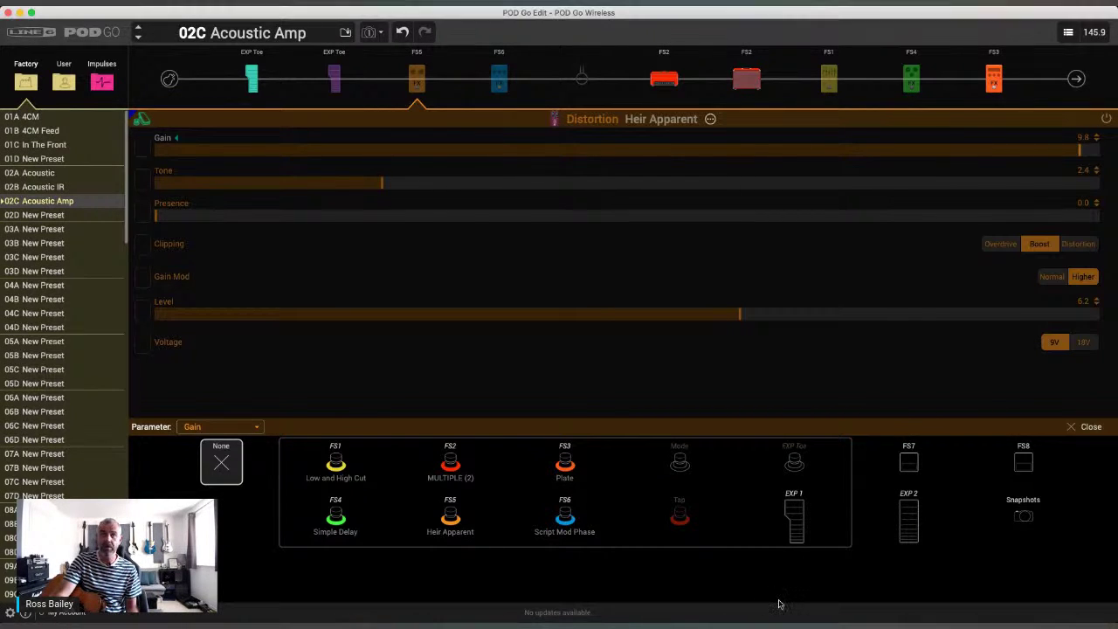
pyautogui.click(669, 81)
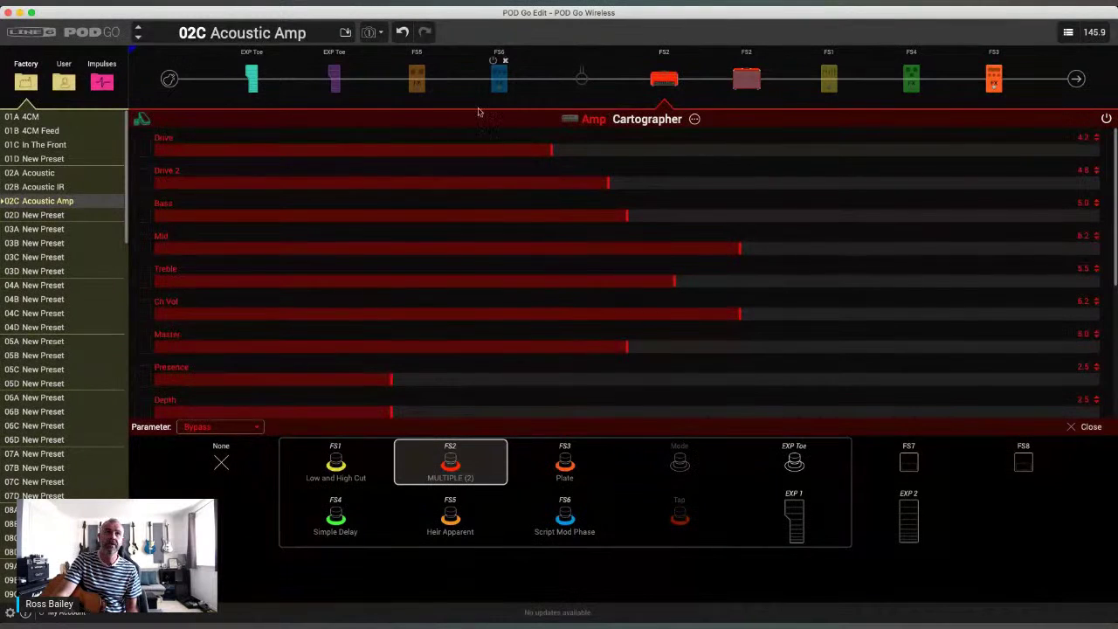
pyautogui.click(597, 118)
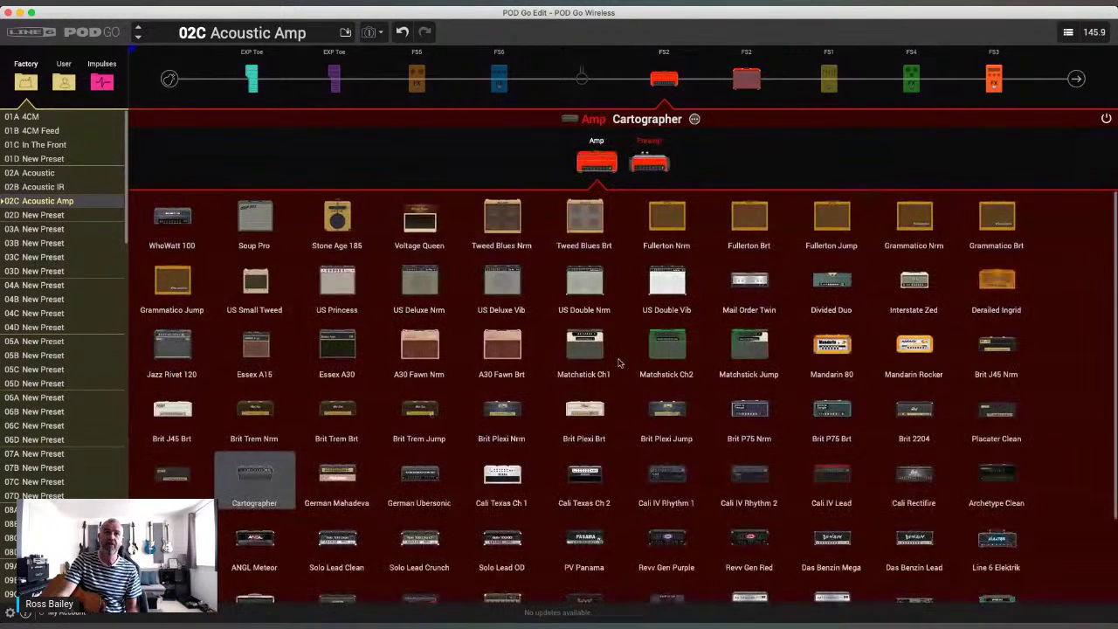
pyautogui.click(575, 281)
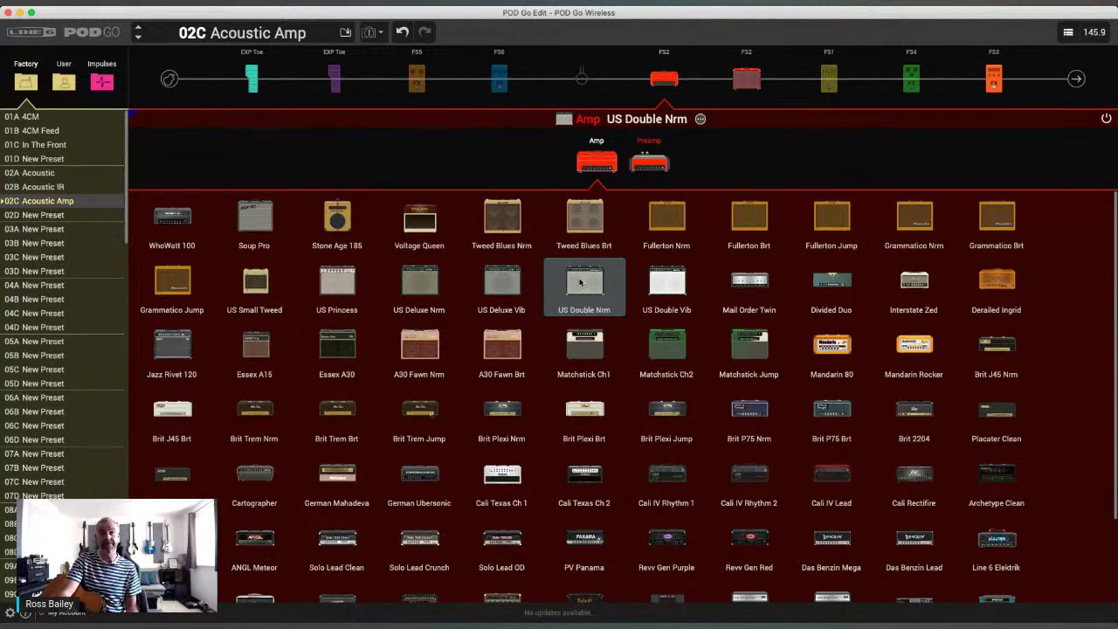
pyautogui.click(580, 282)
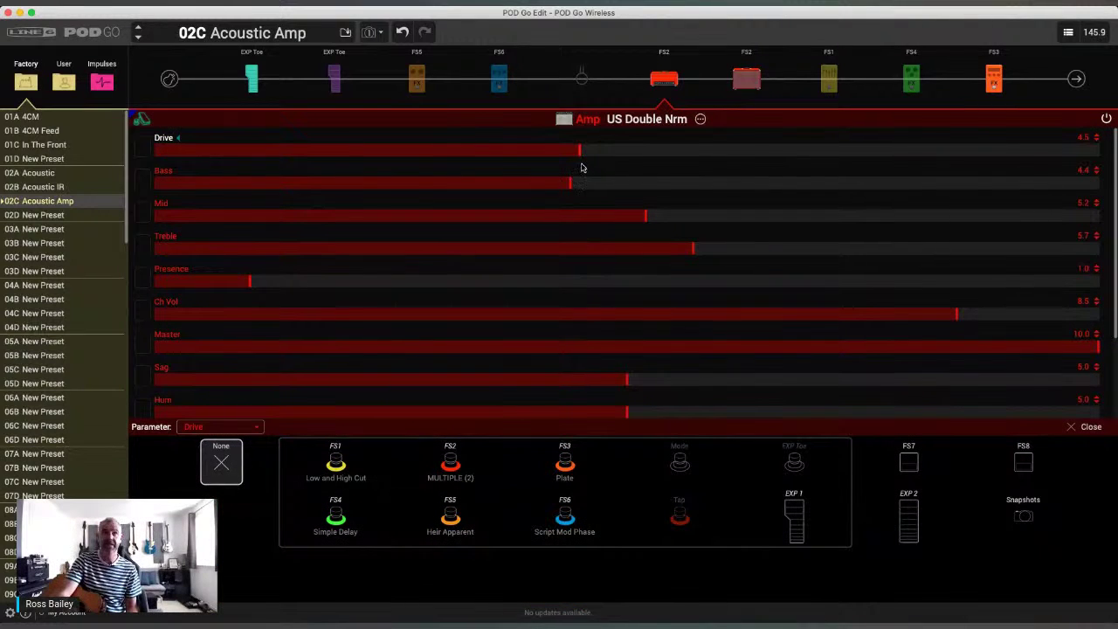
# - Set the US Double Nrm amp's Bass to 5.4 and its Mid to 3.3
pyautogui.moveTo(571, 184); pyautogui.dragTo(532, 182)
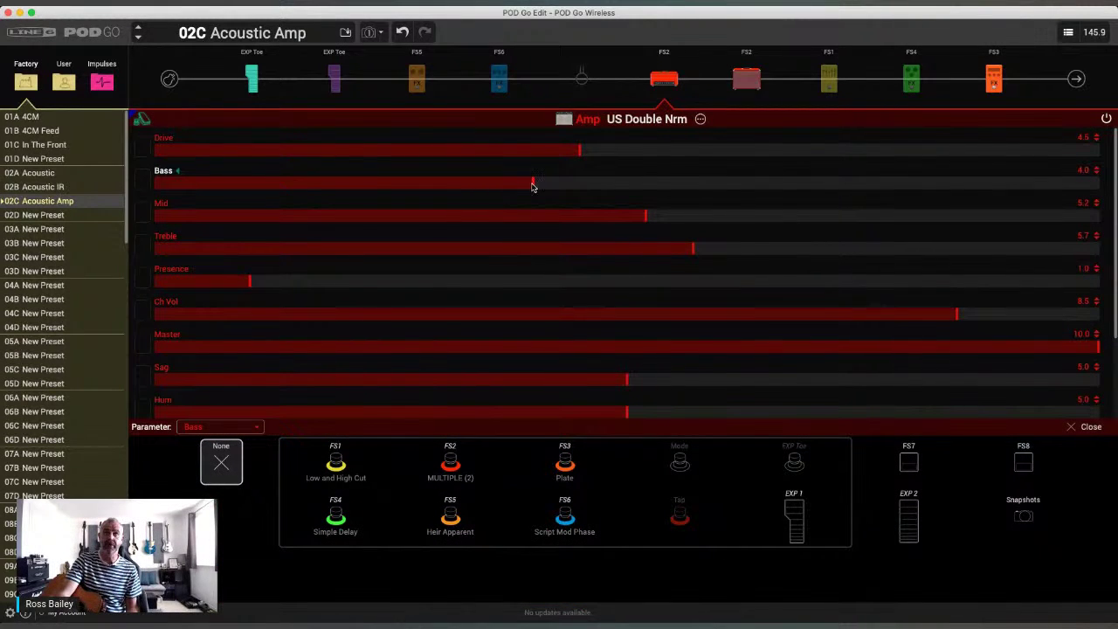
pyautogui.moveTo(628, 221); pyautogui.dragTo(605, 220)
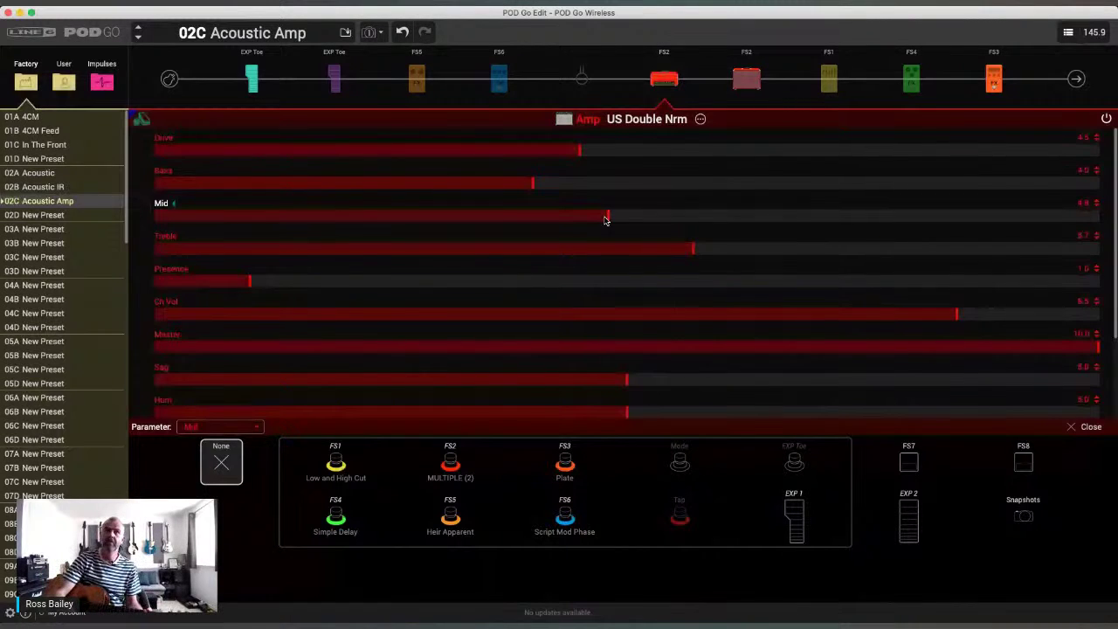
pyautogui.moveTo(607, 221); pyautogui.dragTo(467, 224)
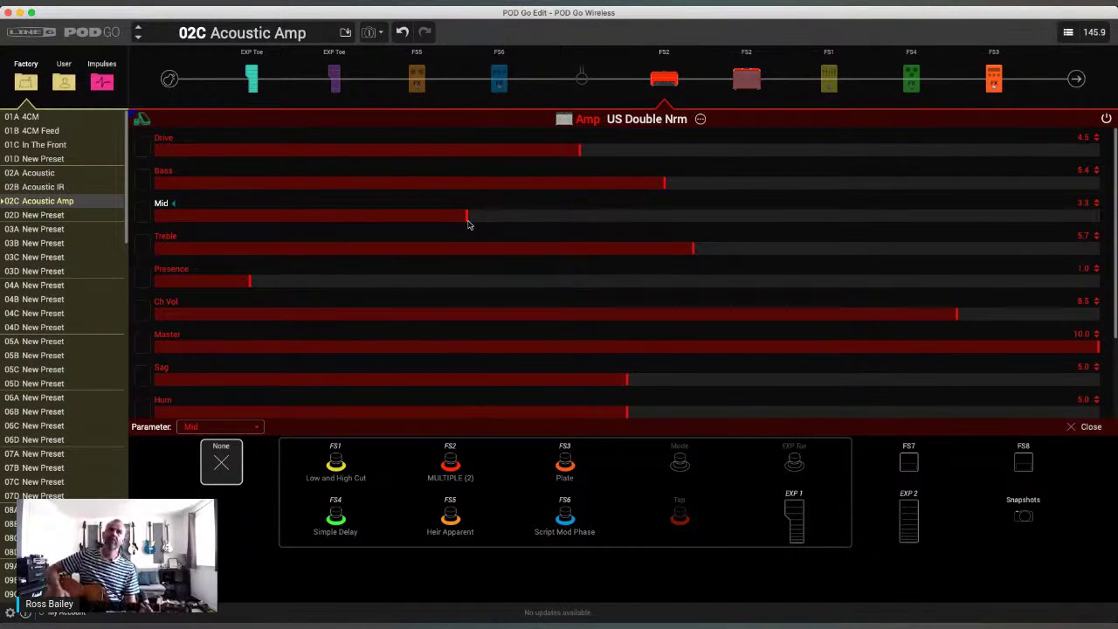
# - Set the US Double Nrm amp's Bass to 4.7 and Drive to 3.9, and bypass the cab block after it
pyautogui.moveTo(616, 182); pyautogui.dragTo(525, 154)
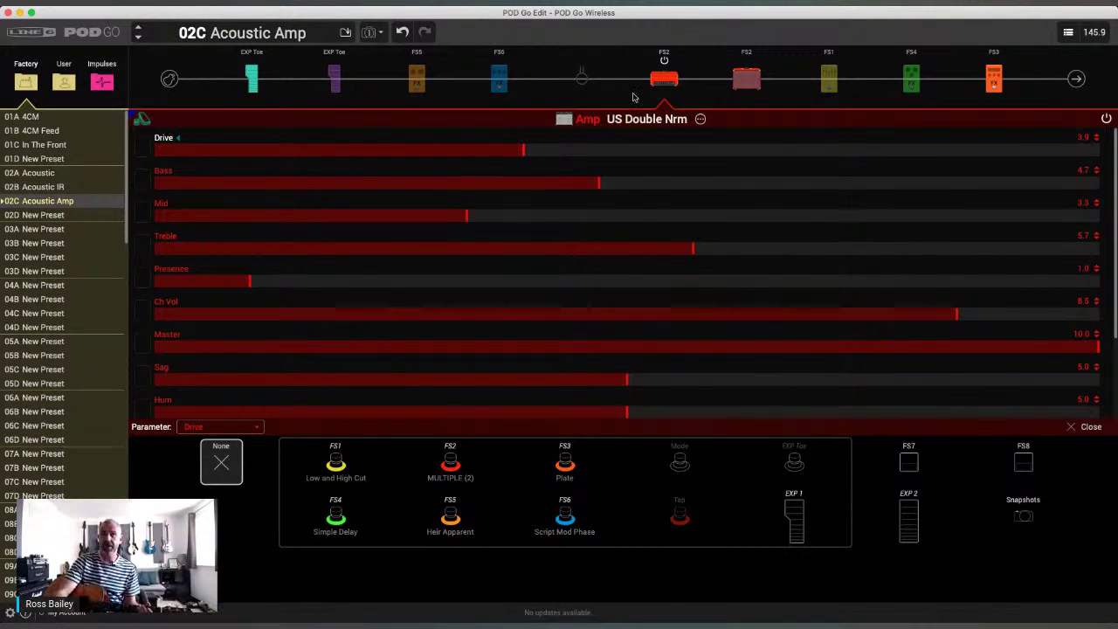
pyautogui.click(670, 85)
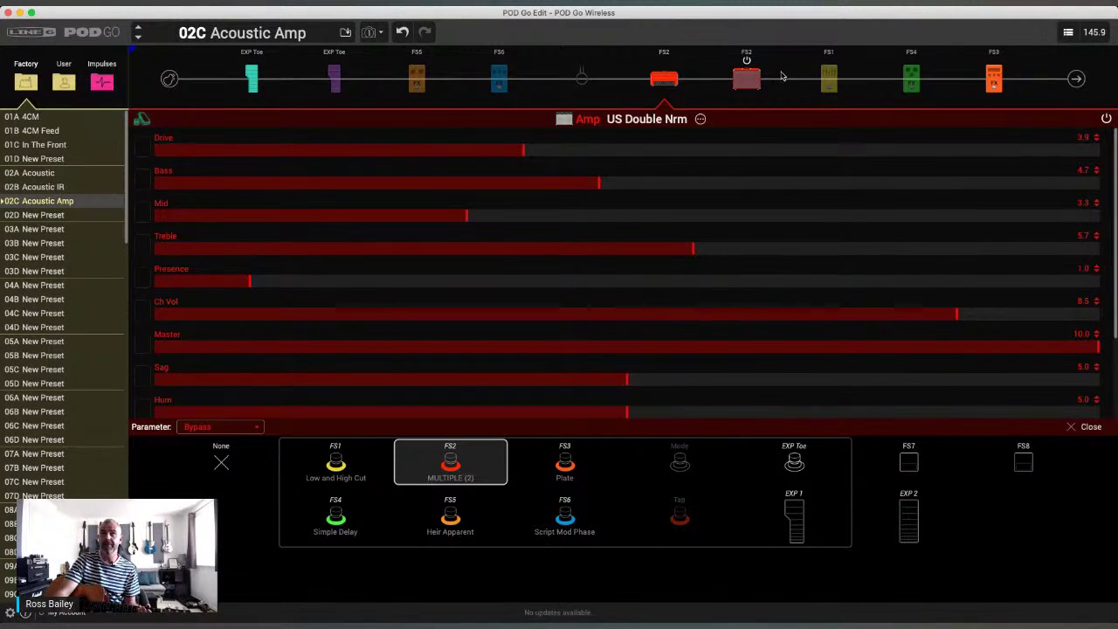
pyautogui.click(747, 59)
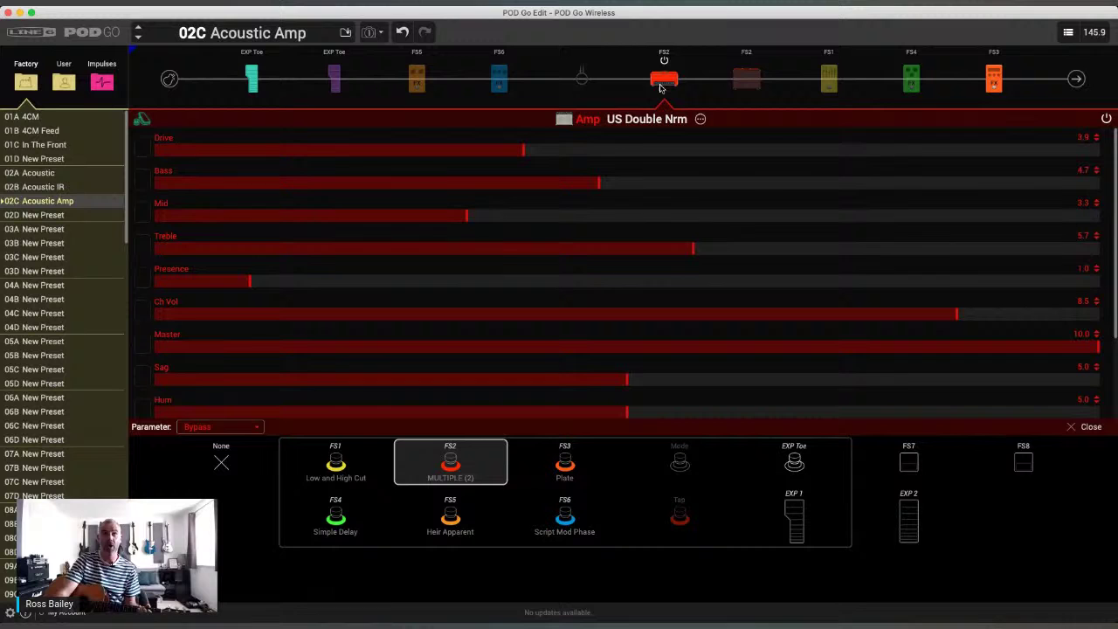
# - Replace the amp with the preamp version of US Double Nrm and set its Ch Vol to 9.4
pyautogui.click(584, 122)
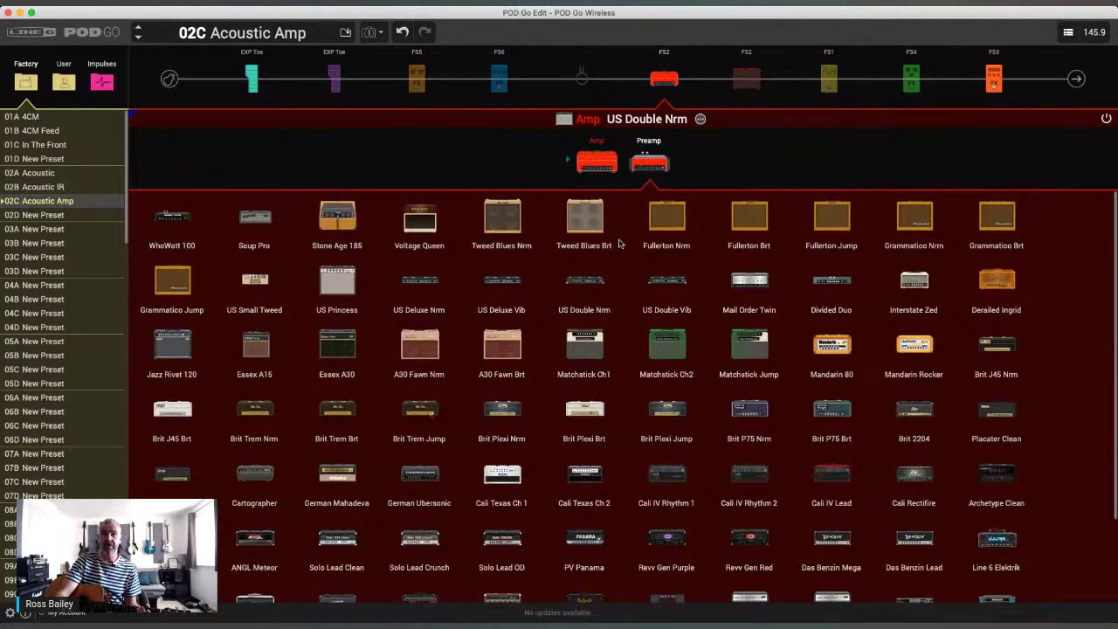
pyautogui.click(580, 297)
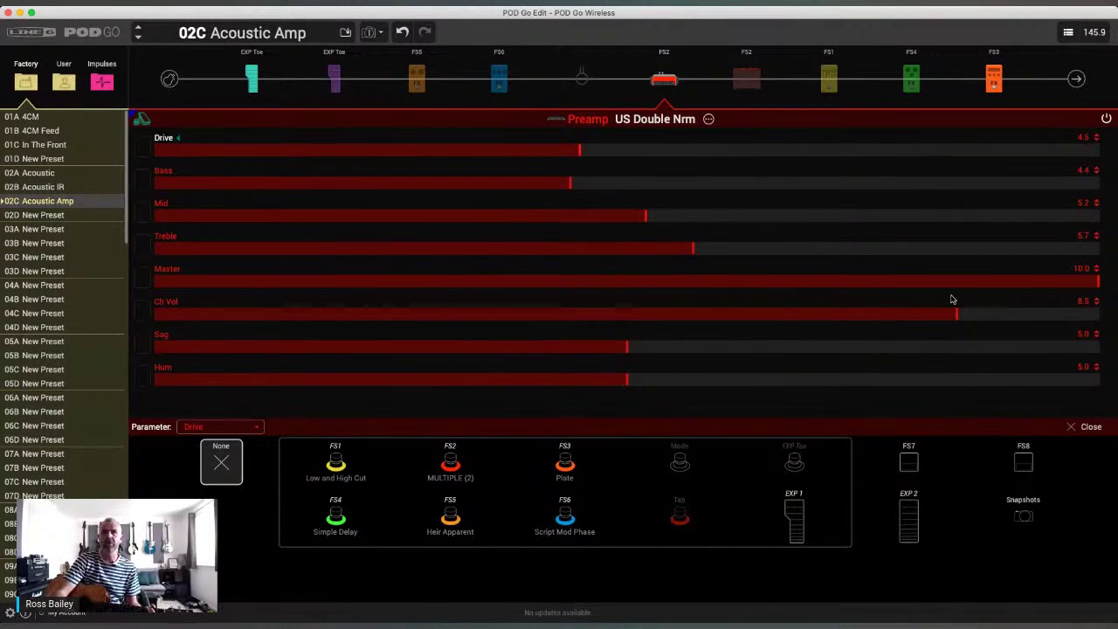
pyautogui.moveTo(955, 310); pyautogui.dragTo(1046, 314)
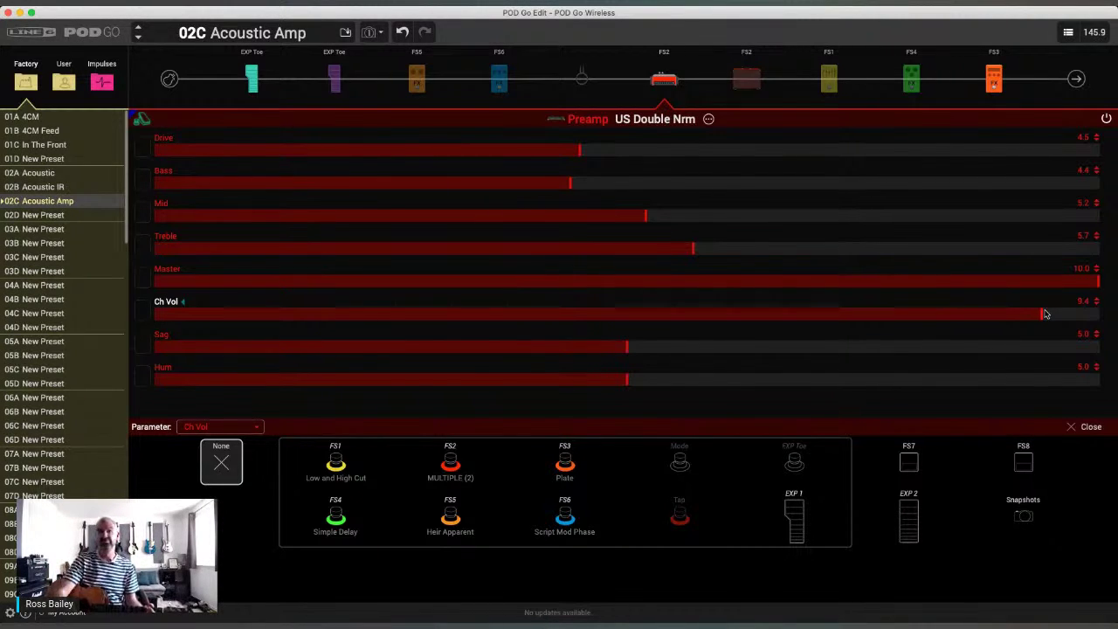
# - Change the preamp model to A30 Fawn Nrm and raise its Ch Vol
pyautogui.click(594, 124)
pyautogui.doubleClick(428, 359)
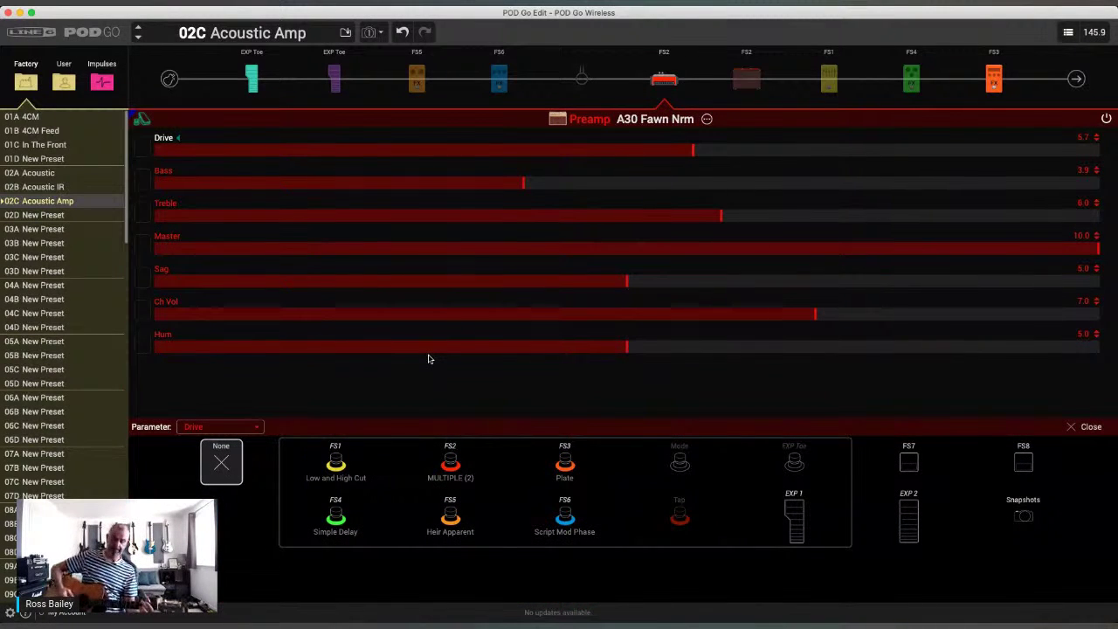
pyautogui.moveTo(905, 311); pyautogui.dragTo(1020, 313)
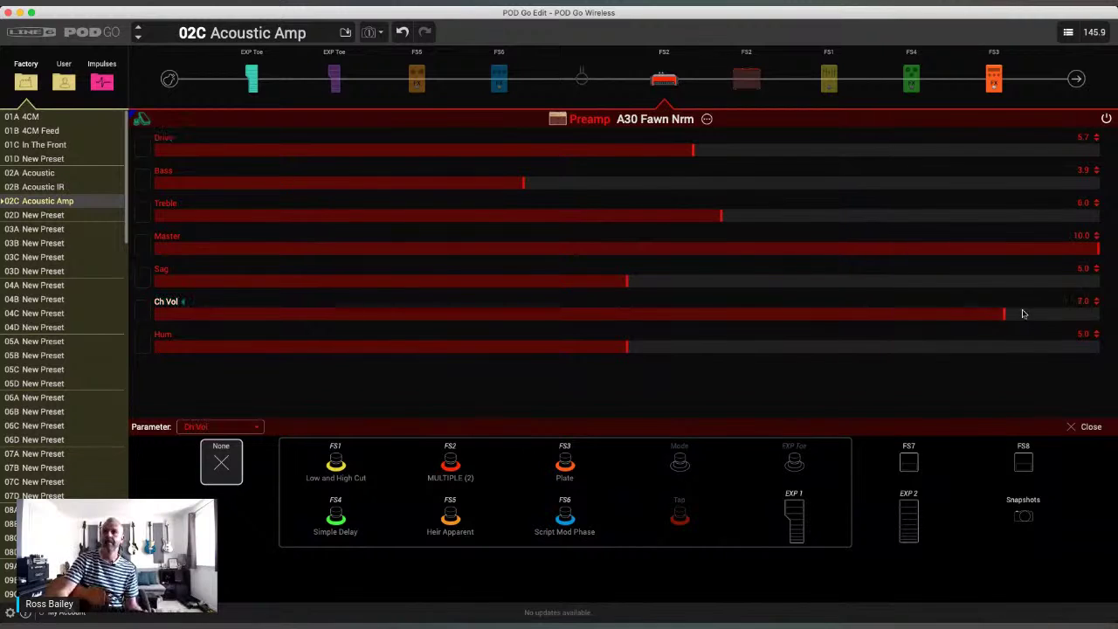